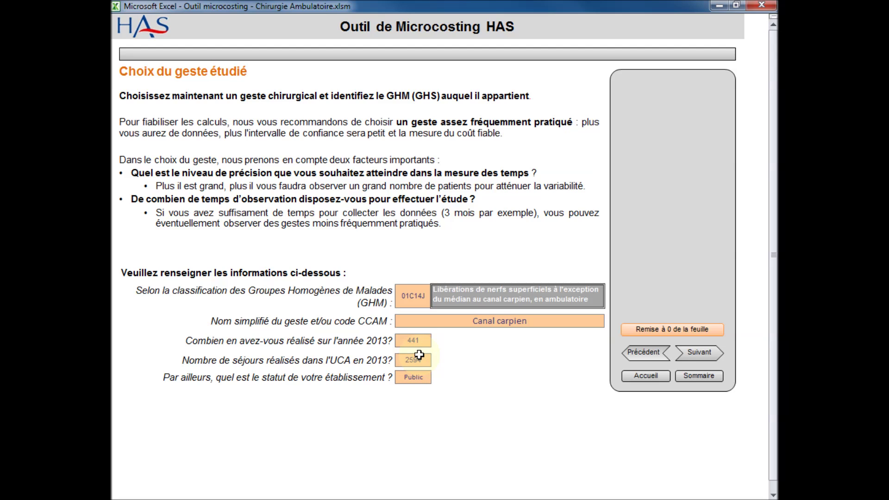
# - Set the GHM code to 06C25J and the simplified procedure name to "Hernies"
pyautogui.click(419, 300)
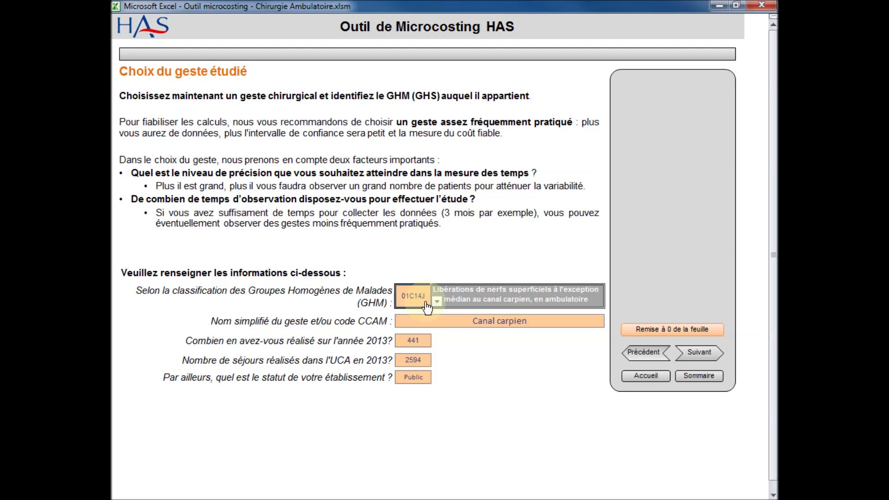
pyautogui.click(437, 301)
pyautogui.moveTo(438, 323); pyautogui.dragTo(441, 339)
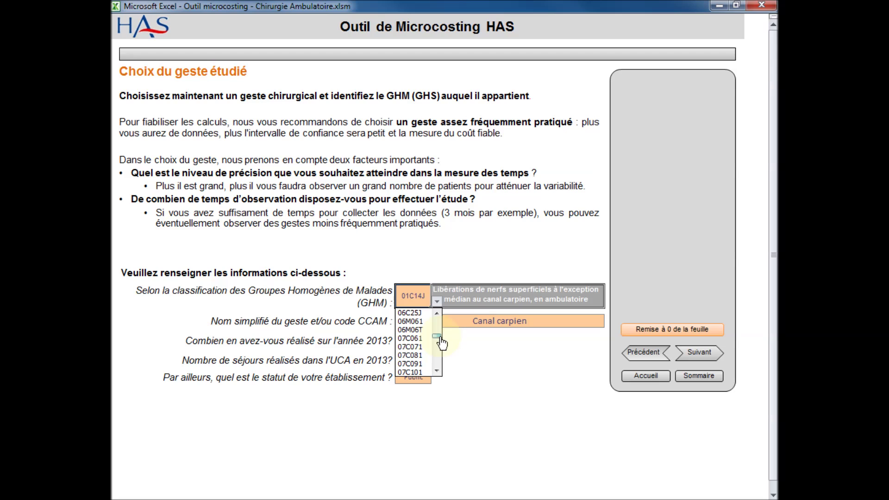
pyautogui.click(406, 314)
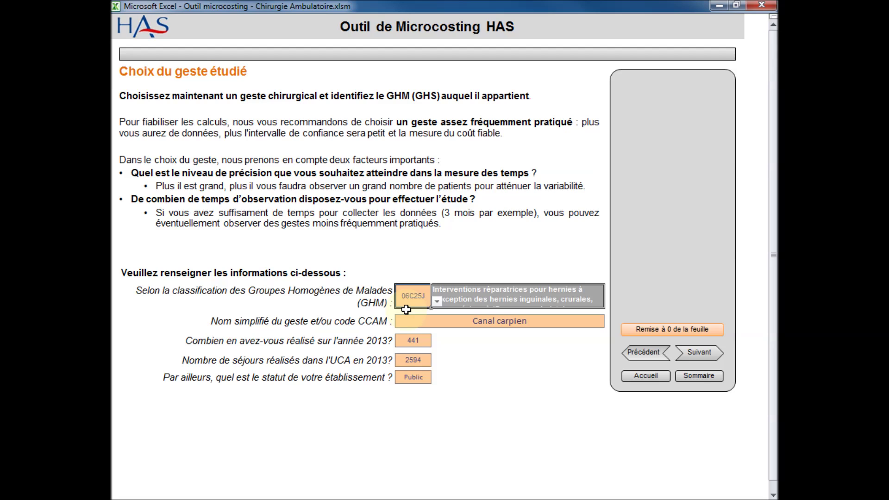
pyautogui.click(478, 322)
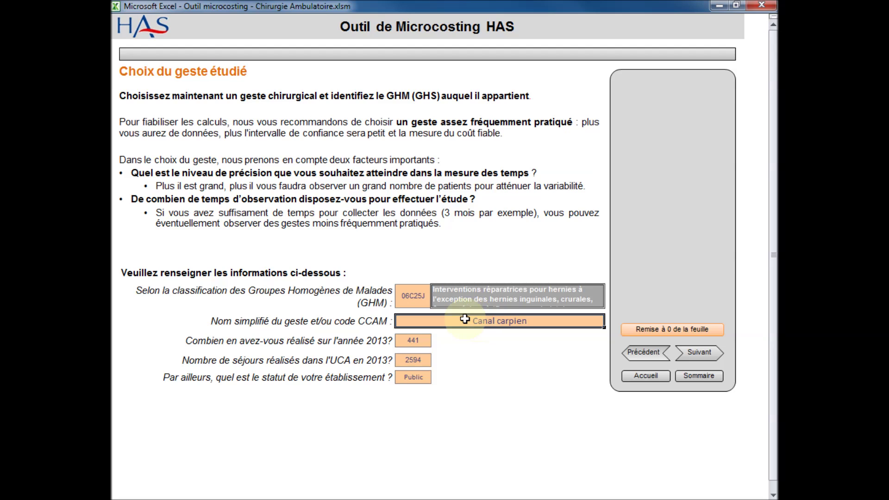
pyautogui.write('Hernies')
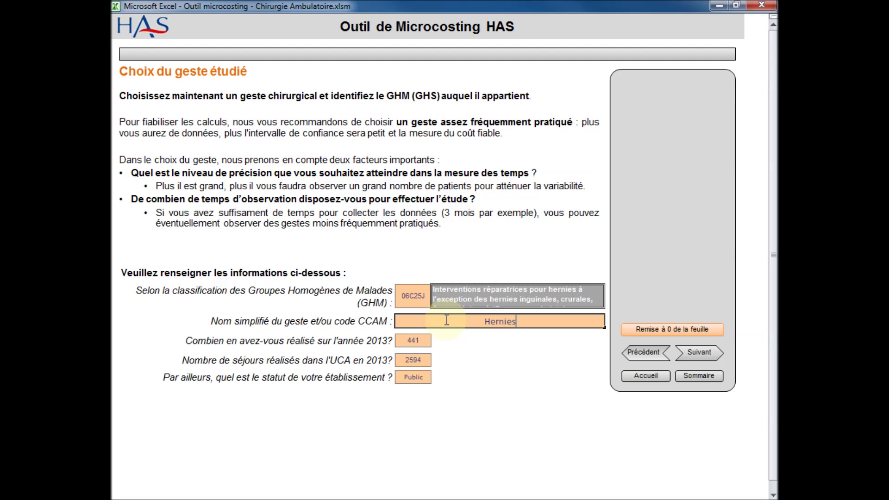
# - Enter 253 procedures performed and 7840 UCA stays for 2013, with the establishment status set to Privé
pyautogui.click(419, 339)
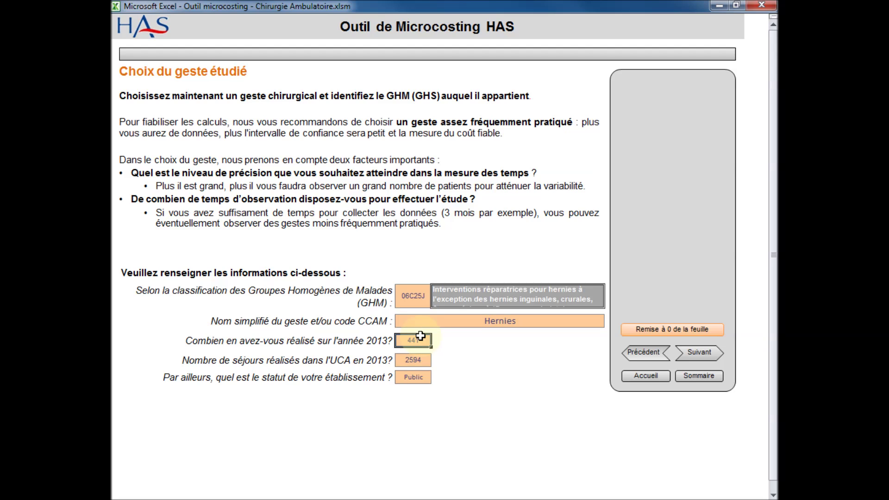
pyautogui.write('253')
pyautogui.click(423, 360)
pyautogui.write('7840')
pyautogui.click(413, 377)
pyautogui.click(436, 378)
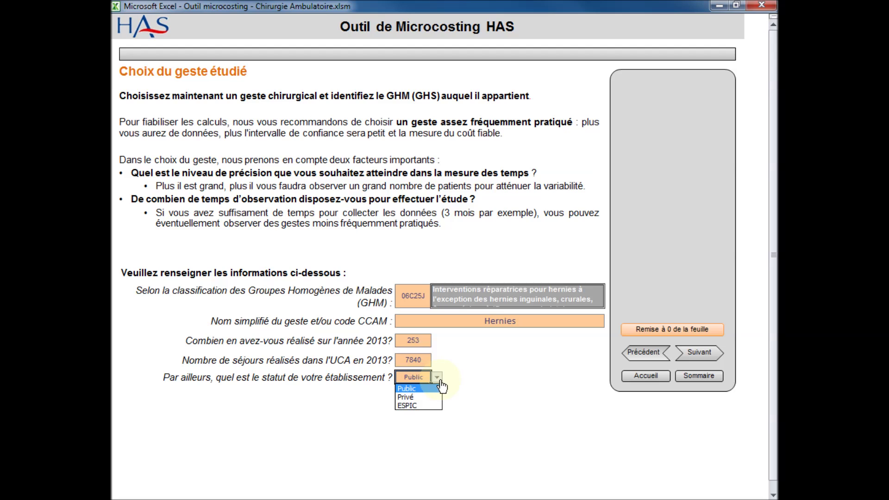
pyautogui.click(433, 396)
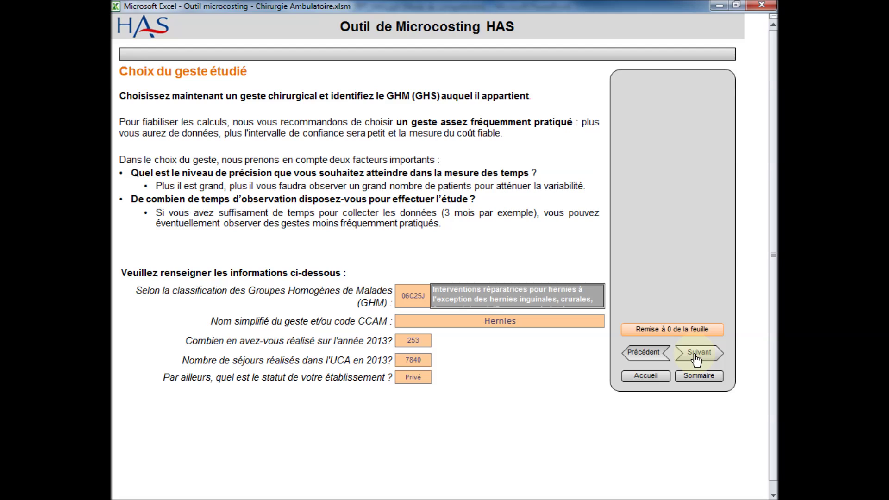
# - Continue to the patient pathway sheet, set the circuit organisation to "Marche en Avant", and proceed to the following sheet
pyautogui.click(696, 356)
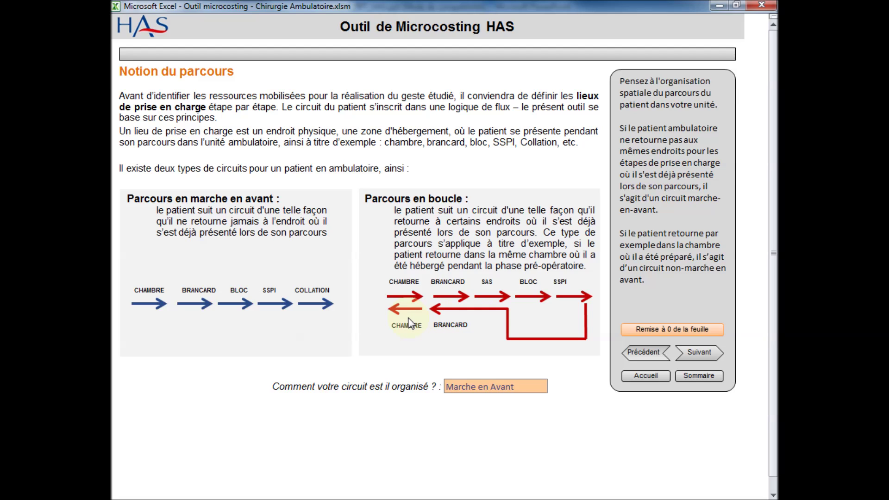
pyautogui.click(537, 392)
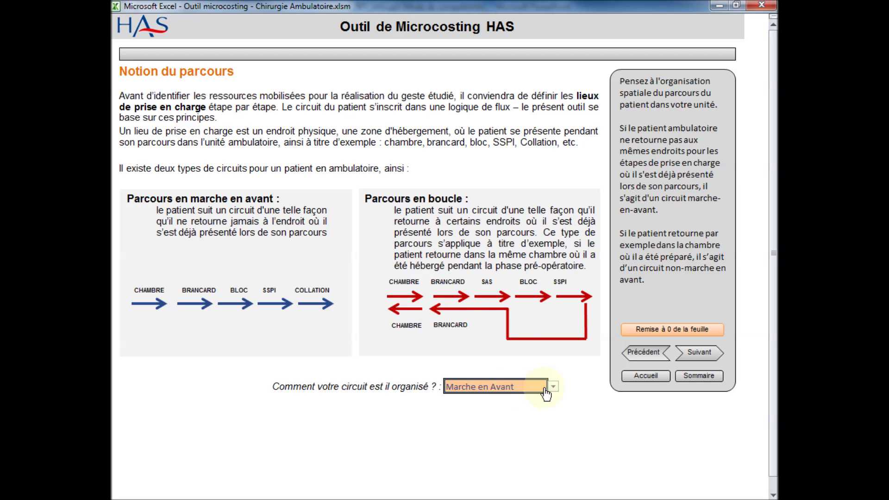
pyautogui.click(553, 387)
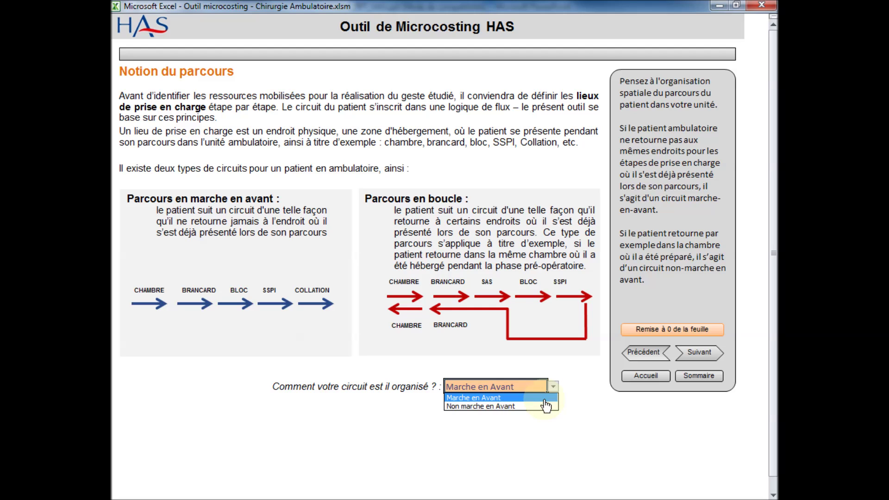
pyautogui.click(545, 401)
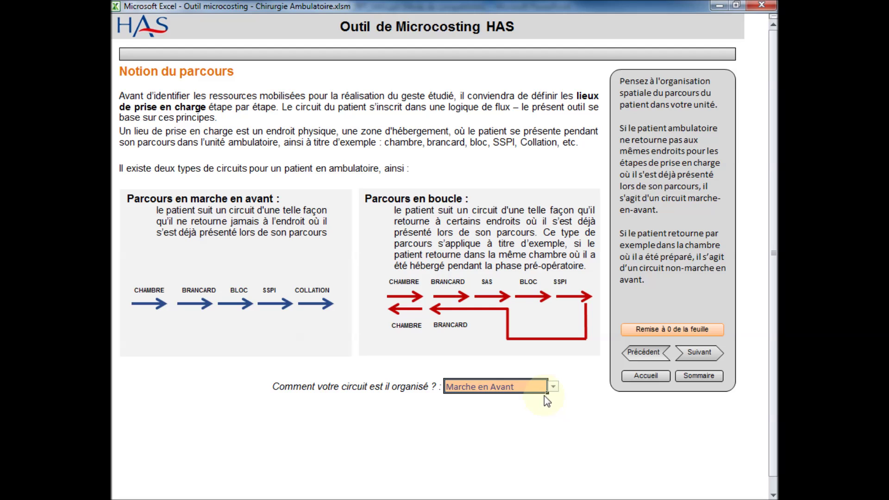
pyautogui.click(709, 360)
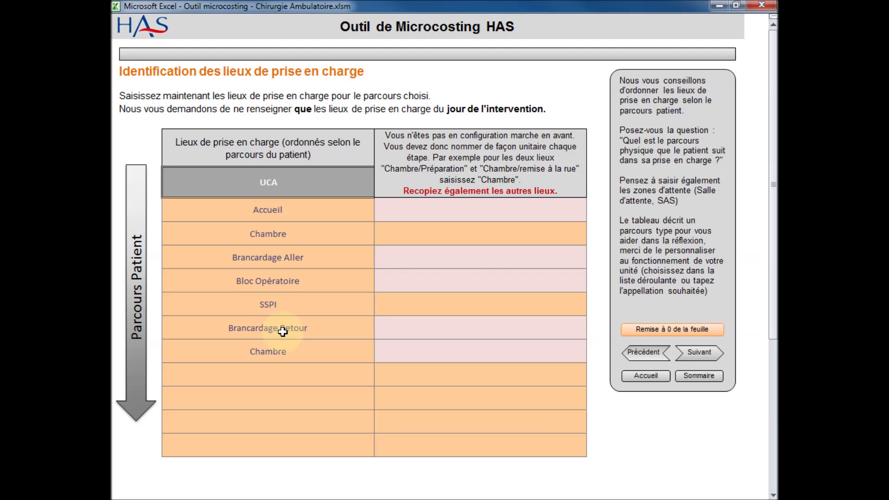
# - Rename the first Chambre entry in the ordered care locations as "Chambre pré-op"
pyautogui.click(457, 211)
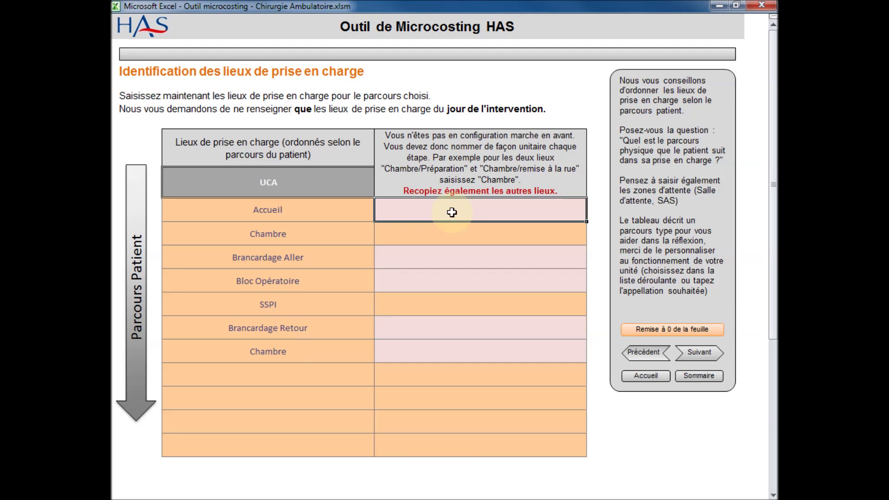
pyautogui.click(294, 236)
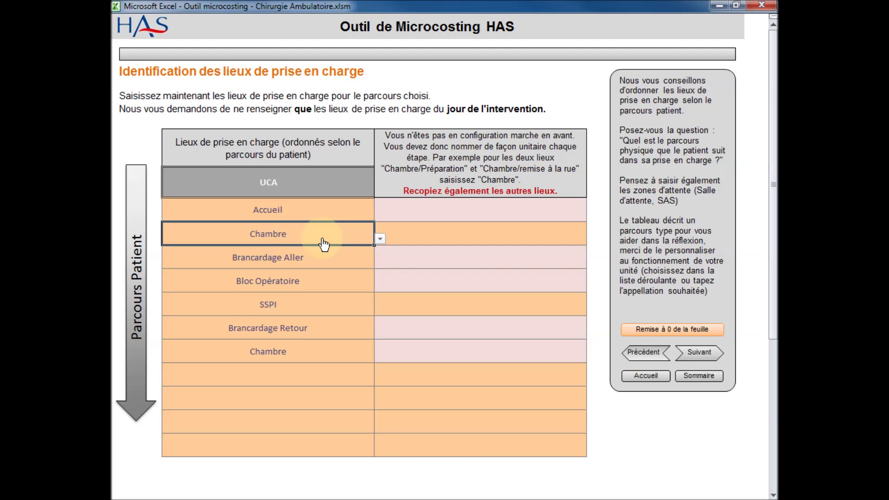
pyautogui.doubleClick(324, 241)
pyautogui.hotkey('shift', 'Home')
pyautogui.hotkey('shift', 'Right')
pyautogui.hotkey('shift', 'Right')
pyautogui.hotkey('shift', 'Right')
pyautogui.hotkey('shift', 'Right')
pyautogui.hotkey('shift', 'Right')
pyautogui.hotkey('shift', 'Right')
pyautogui.write('e pré-op')
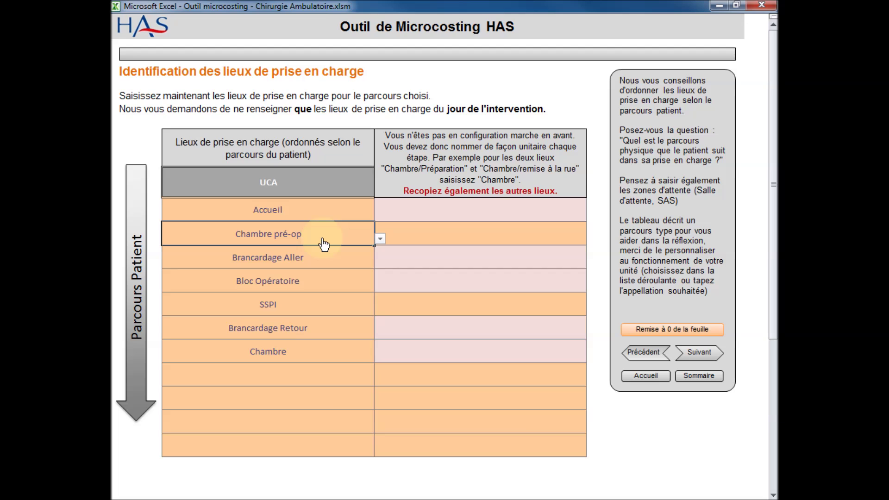
# - Rename the Chambre entry after Brancardage Retour as "Chambre post-op"
pyautogui.click(310, 354)
pyautogui.write('Cha')
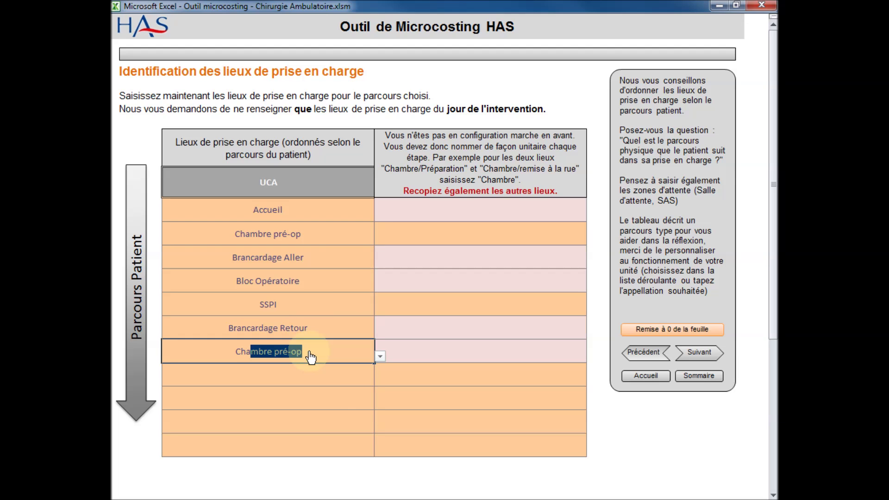
pyautogui.write('mbre post-op')
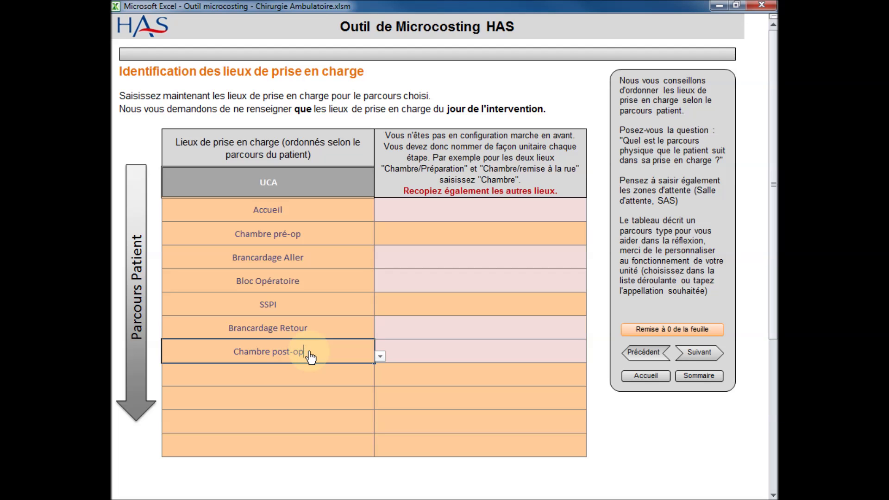
# - Enter "Chambre" as the unique location name for both Chambre pré-op and Chambre post-op
pyautogui.click(421, 214)
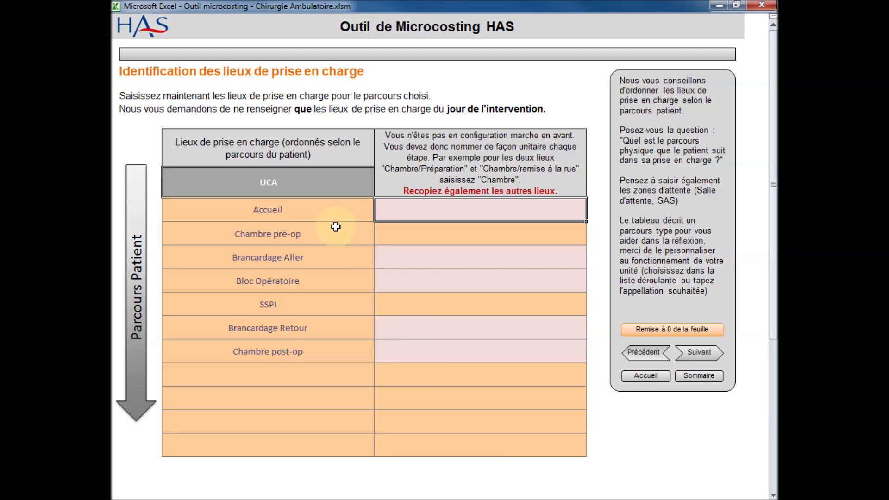
pyautogui.click(402, 231)
pyautogui.write('chambre')
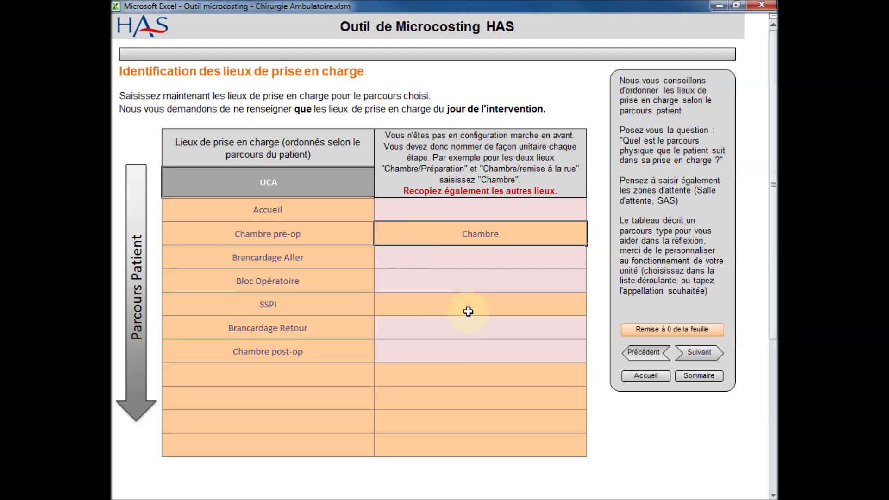
pyautogui.click(455, 346)
pyautogui.write('Cham')
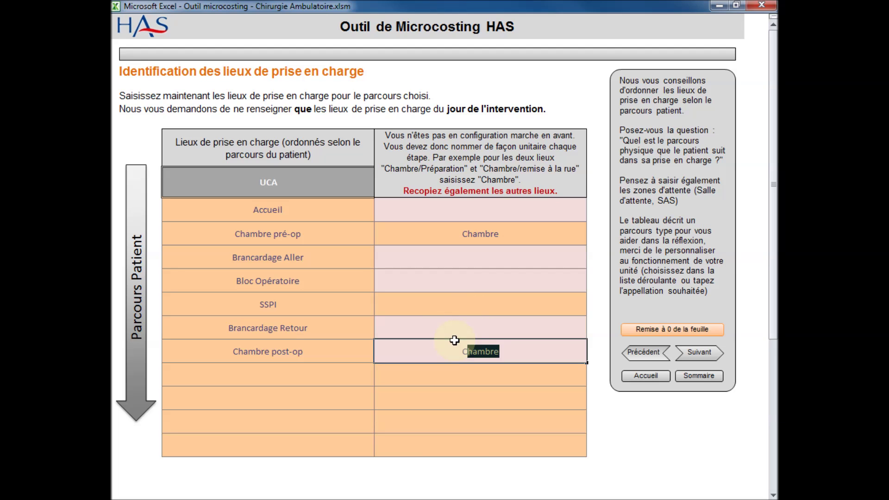
pyautogui.write('bre')
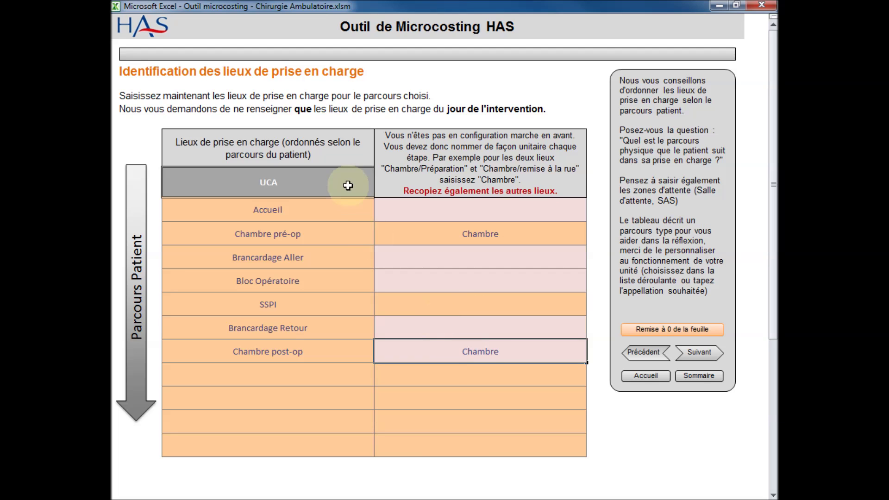
# - Copy Accueil and the locations from Brancardage Aller through Brancardage Retour into the matching rows of the unique-name column
pyautogui.click(333, 210)
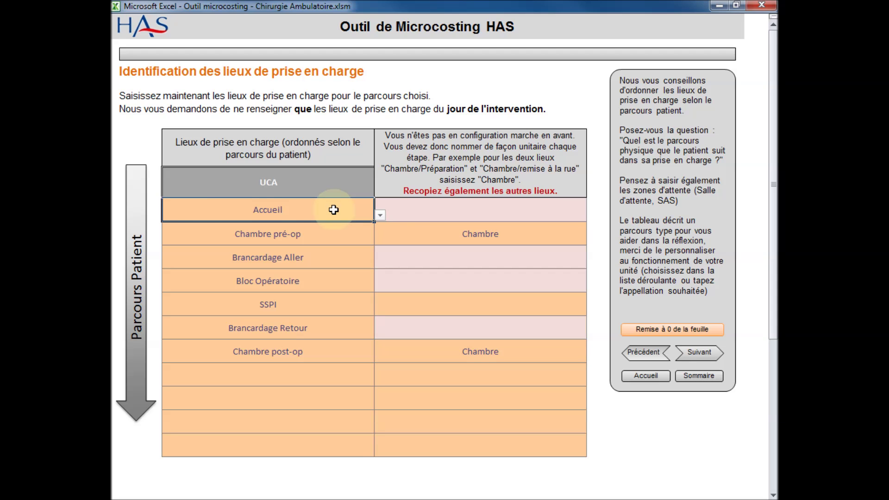
pyautogui.hotkey('ctrl', 'c')
pyautogui.click(407, 207)
pyautogui.hotkey('ctrl', 'v')
pyautogui.moveTo(319, 328); pyautogui.dragTo(314, 256)
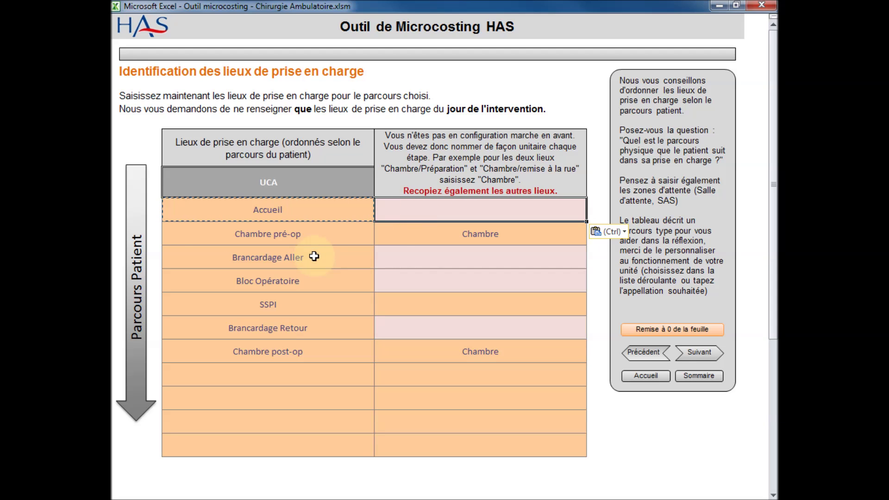
pyautogui.hotkey('ctrl', 'c')
pyautogui.click(432, 254)
pyautogui.hotkey('ctrl', 'v')
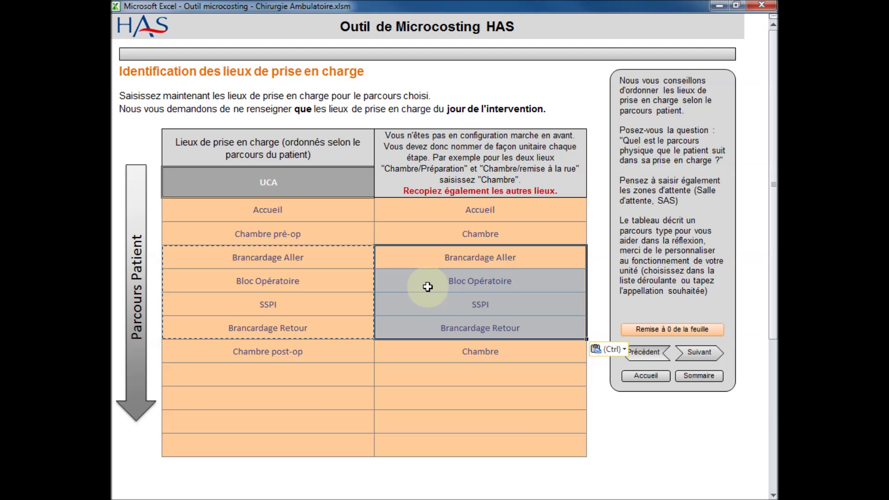
pyautogui.press('Escape')
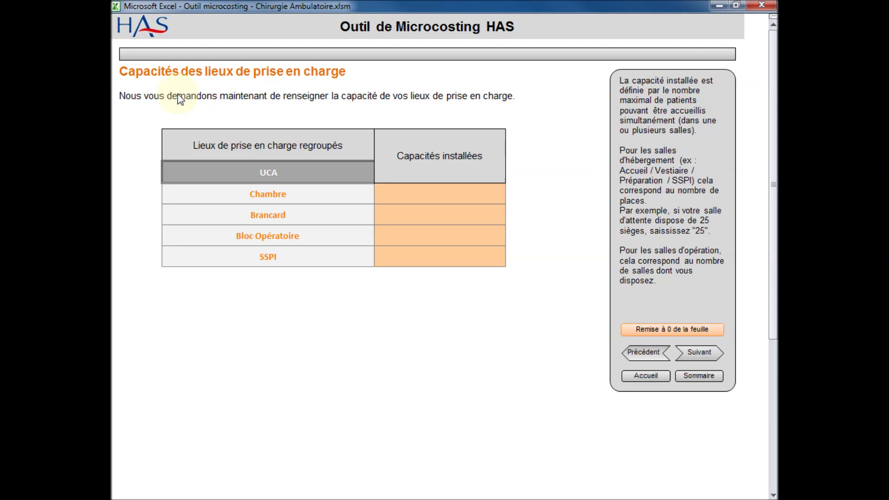
# - Enter the installed capacities: Chambre 12, Brancard 1, Bloc Opératoire 3 and SSPI 5
pyautogui.click(397, 194)
pyautogui.write('12')
pyautogui.press('Return')
pyautogui.write('1')
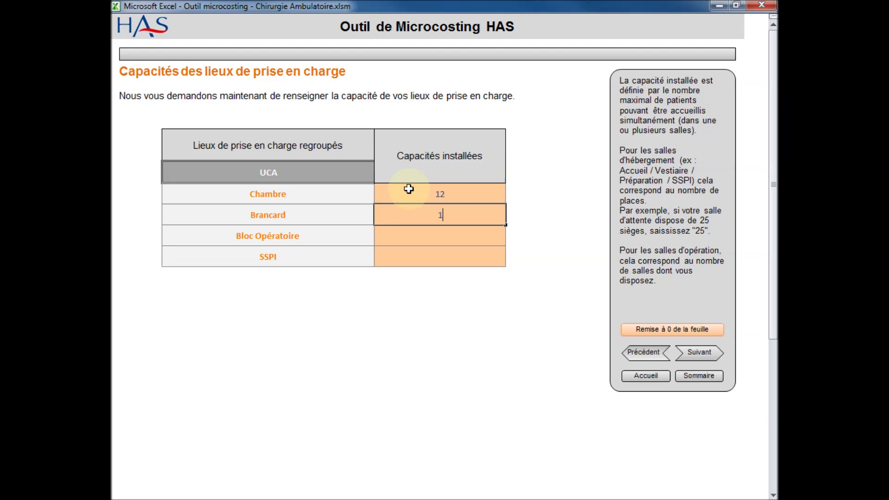
pyautogui.press('Return')
pyautogui.write('3')
pyautogui.press('Return')
pyautogui.write('5')
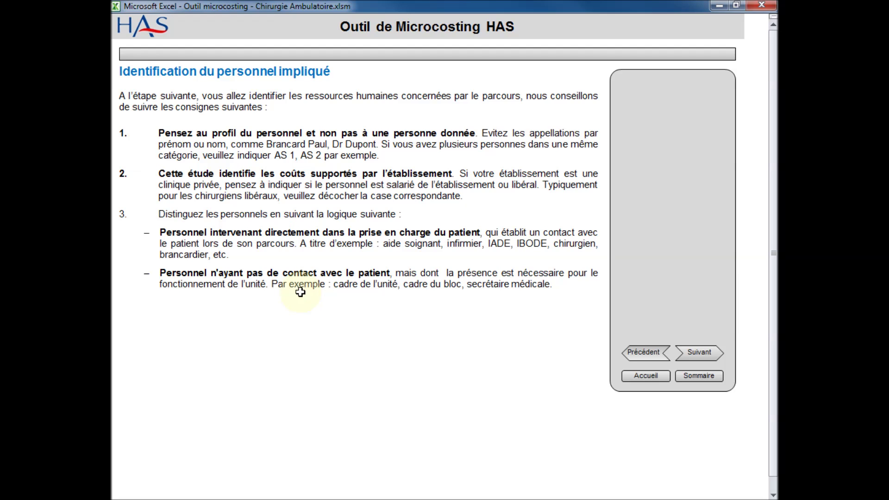
# - Continue to the patient-facing staff cost sheet and rename the "Assistante/Secretaire de l'unité" function as "Secrétaire"
pyautogui.click(698, 358)
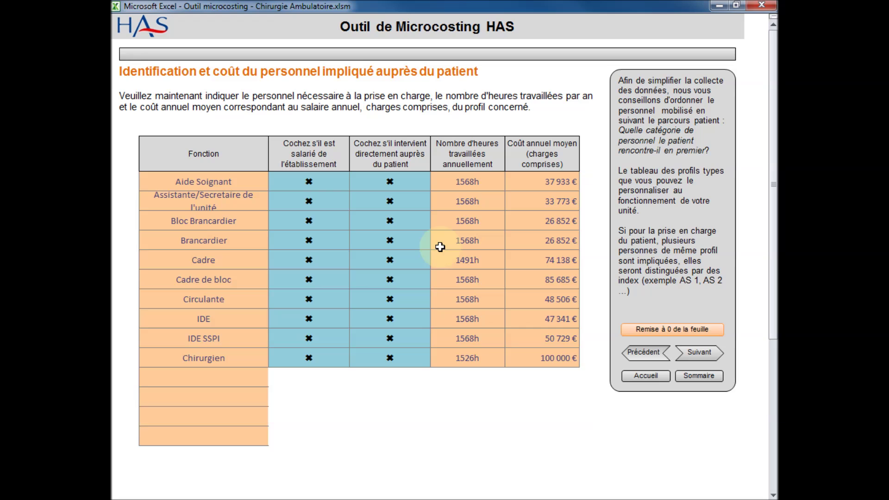
pyautogui.click(237, 200)
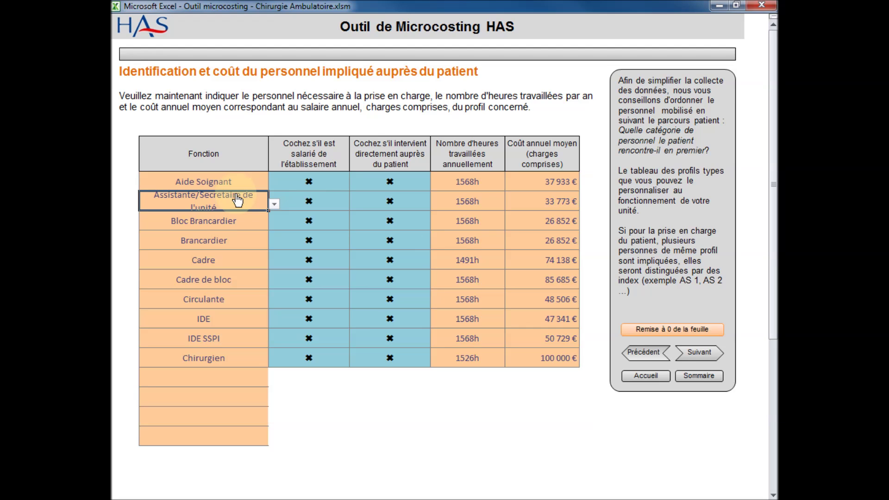
pyautogui.write('S')
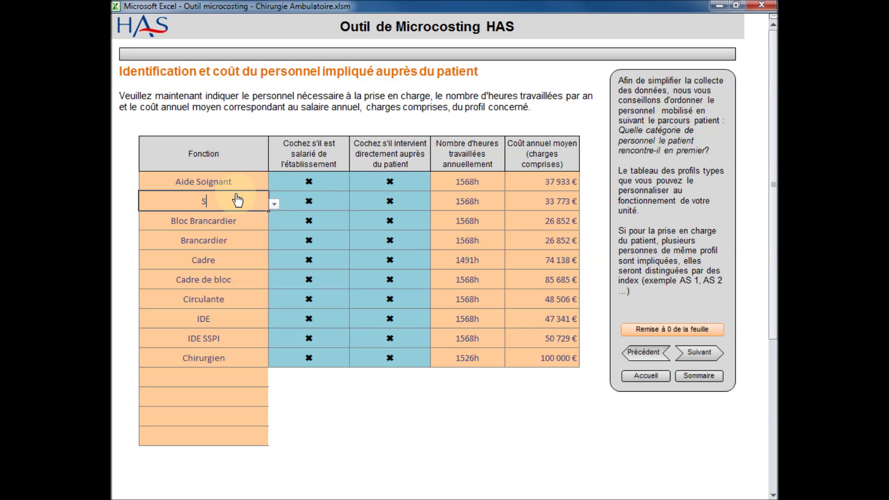
pyautogui.write('ecrétaire')
# - Add the functions "Anesthésiste" and "Instrumentiste" in the empty rows below Chirurgien
pyautogui.click(237, 378)
pyautogui.write('An')
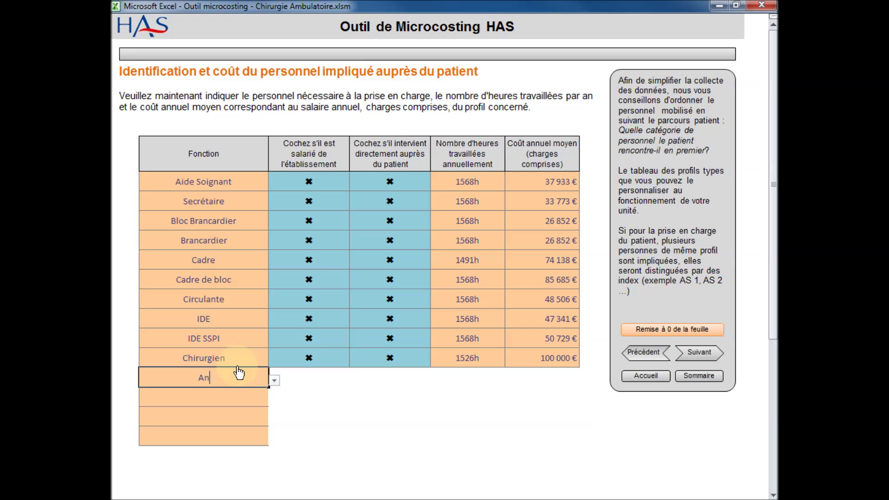
pyautogui.write('esthésiste')
pyautogui.click(186, 395)
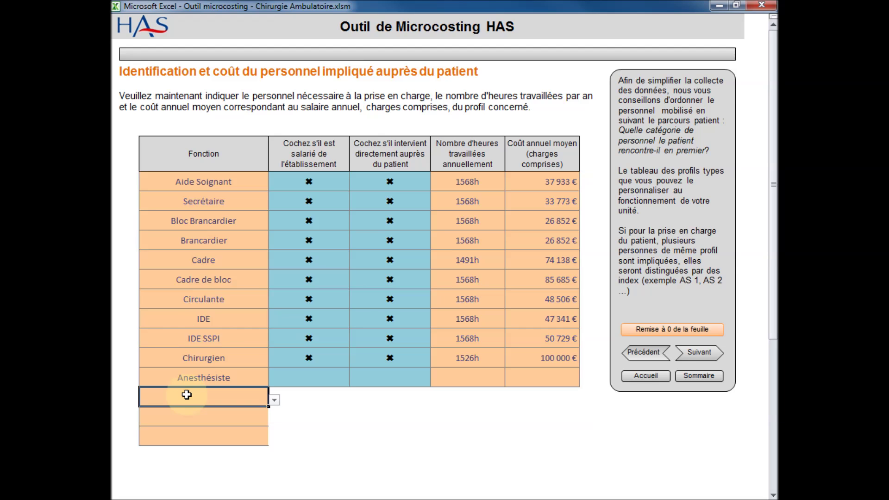
pyautogui.write('Instrumentis')
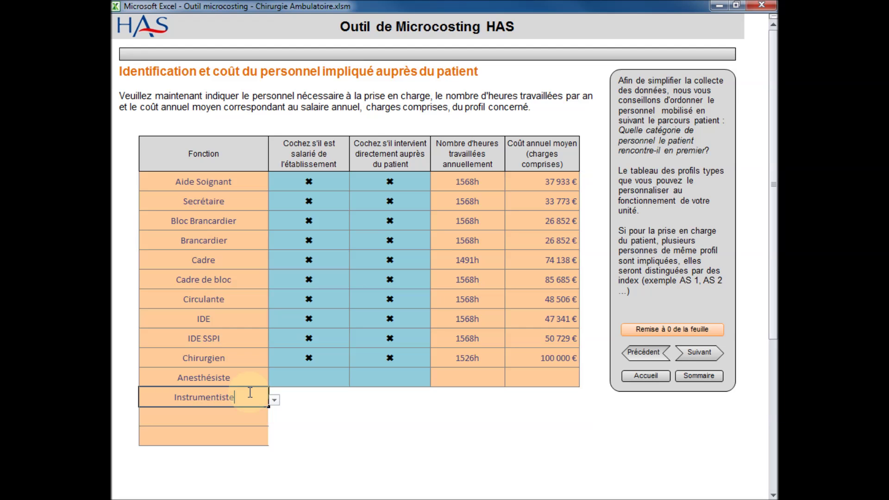
pyautogui.write('te')
pyautogui.click(214, 421)
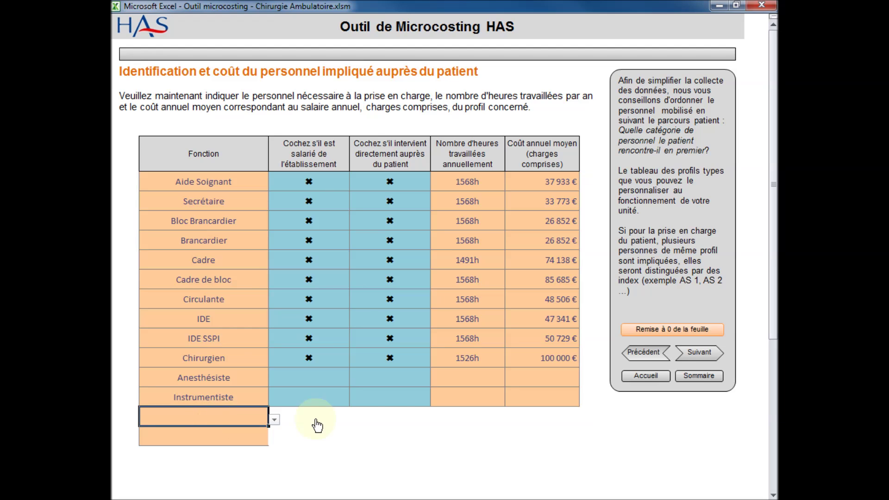
# - Enter 1568 annual working hours for the Anesthésiste
pyautogui.click(465, 379)
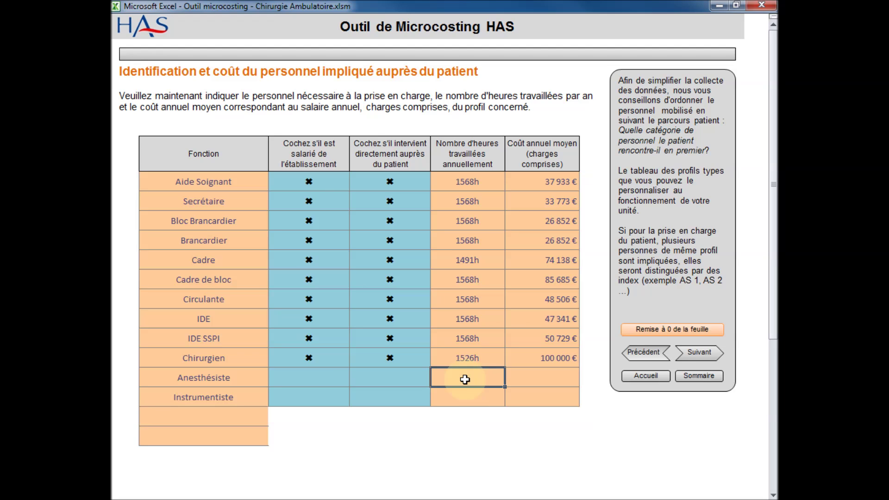
pyautogui.write('1568')
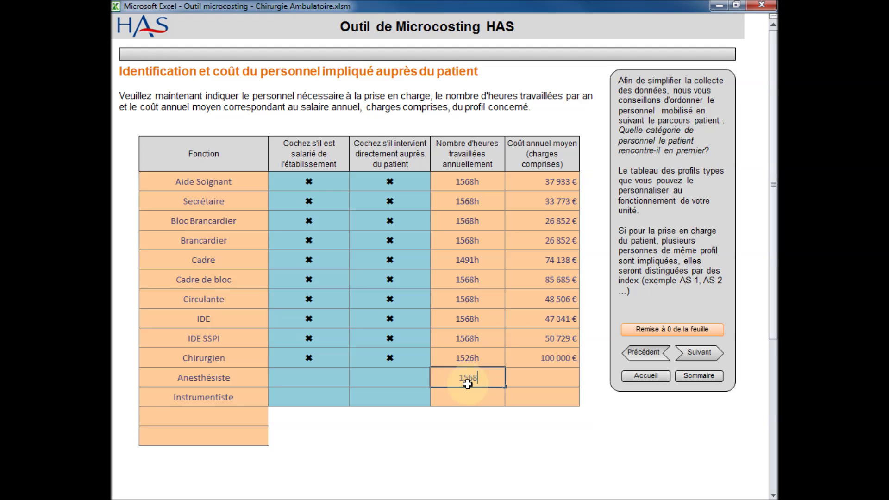
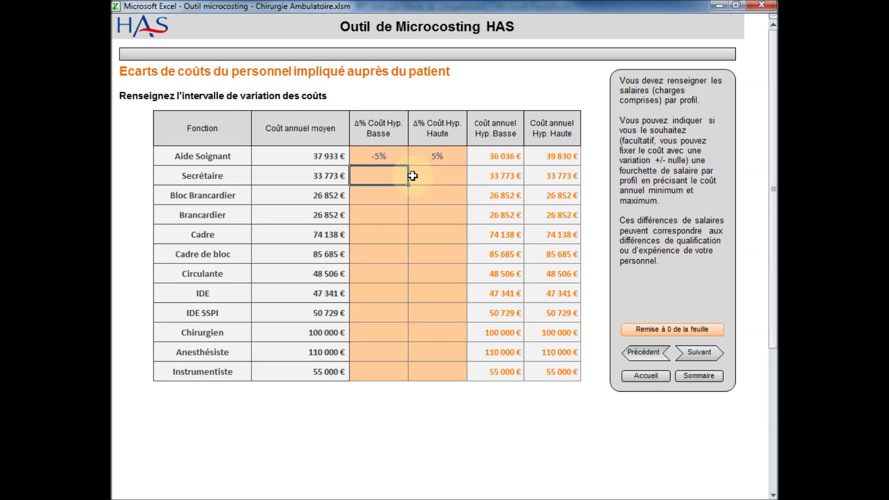
# - Set the Secrétaire's annual cost variation to -10% for the low hypothesis and 10% for the high hypothesis
pyautogui.write('-10')
pyautogui.click(418, 176)
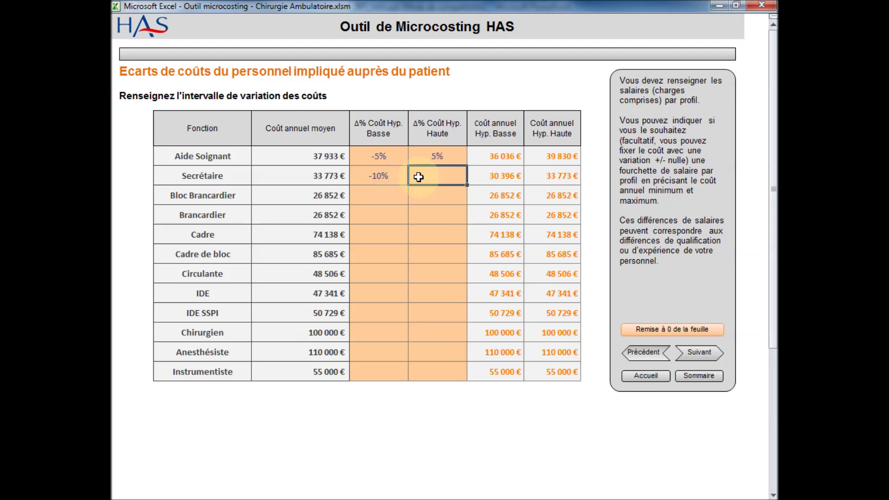
pyautogui.write('10')
pyautogui.press('Return')
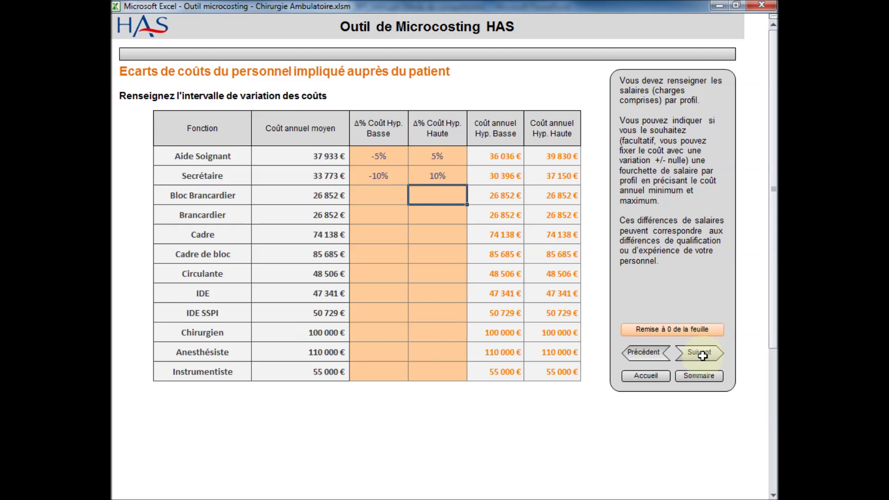
# - Continue to the patient care task list and clear the "Préparation soins infirmier" task
pyautogui.click(702, 353)
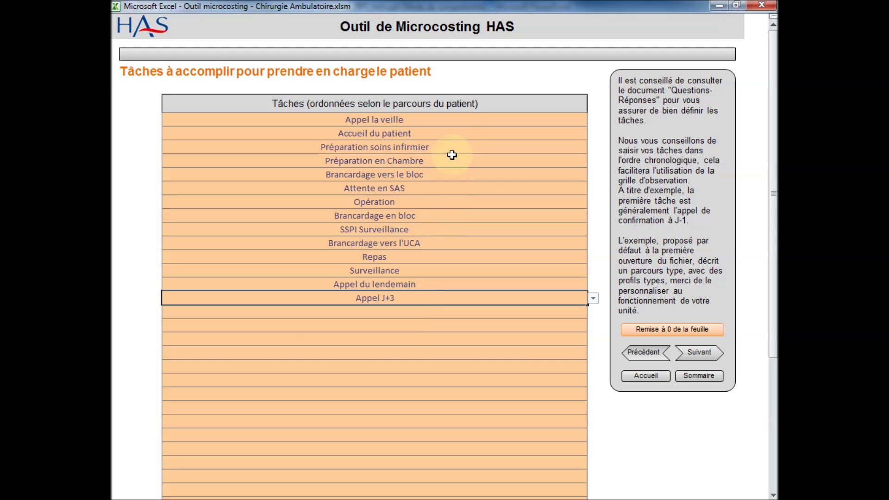
pyautogui.click(434, 148)
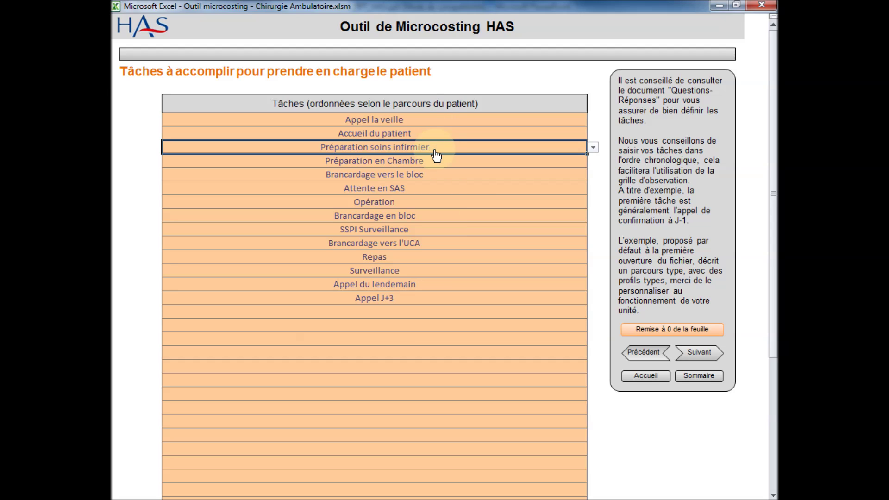
pyautogui.press('Delete')
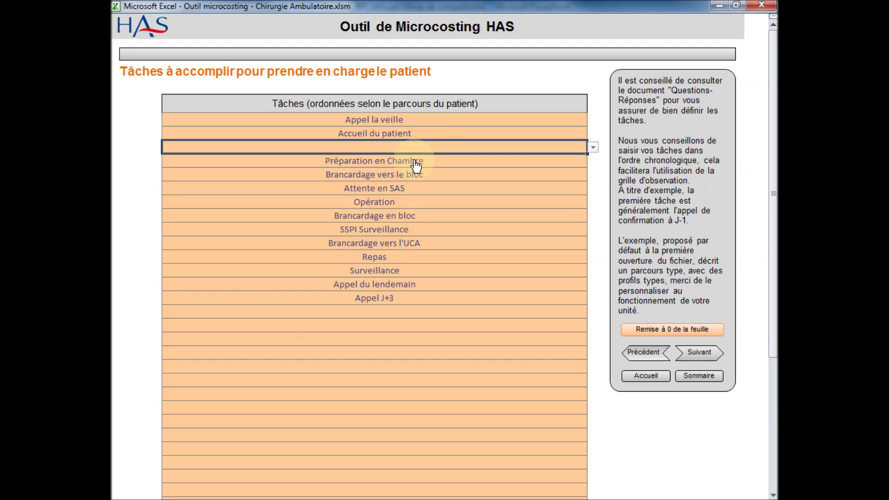
# - Move the tasks from "Préparation en Chambre" through "Appel J+3" up one row to close the gap
pyautogui.moveTo(416, 165); pyautogui.dragTo(412, 256)
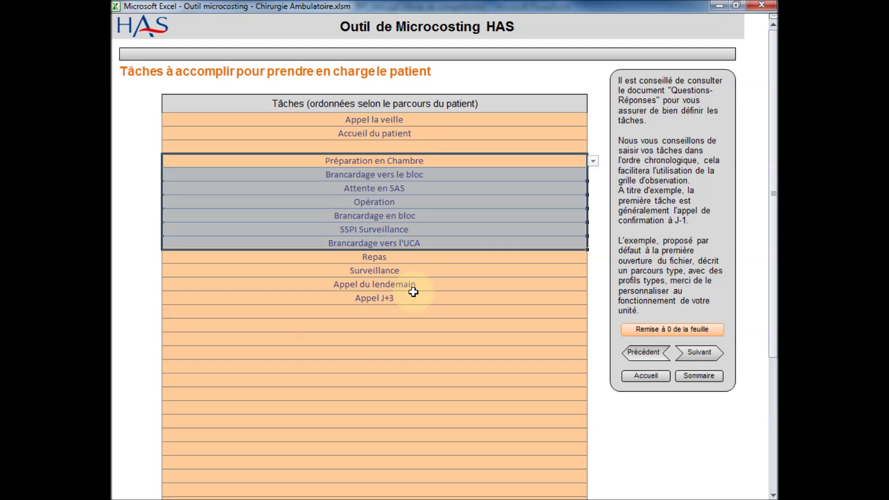
pyautogui.moveTo(409, 304); pyautogui.dragTo(410, 307)
pyautogui.hotkey('ctrl', 'x')
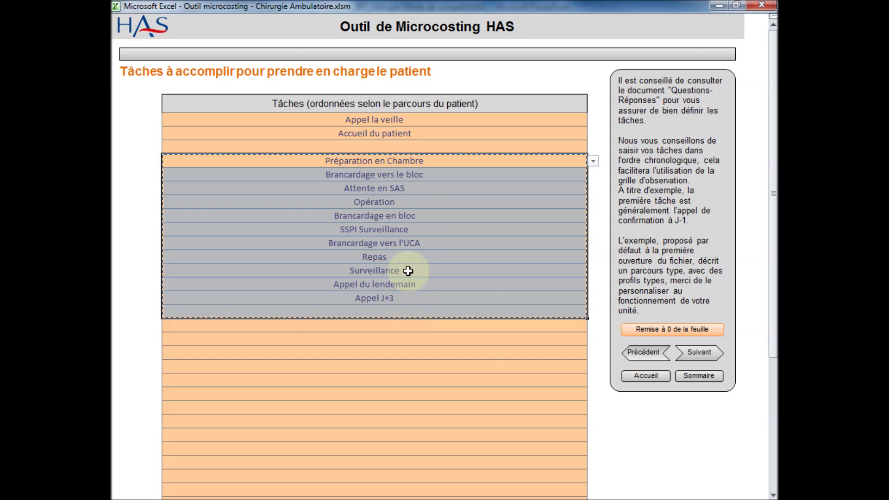
pyautogui.click(397, 146)
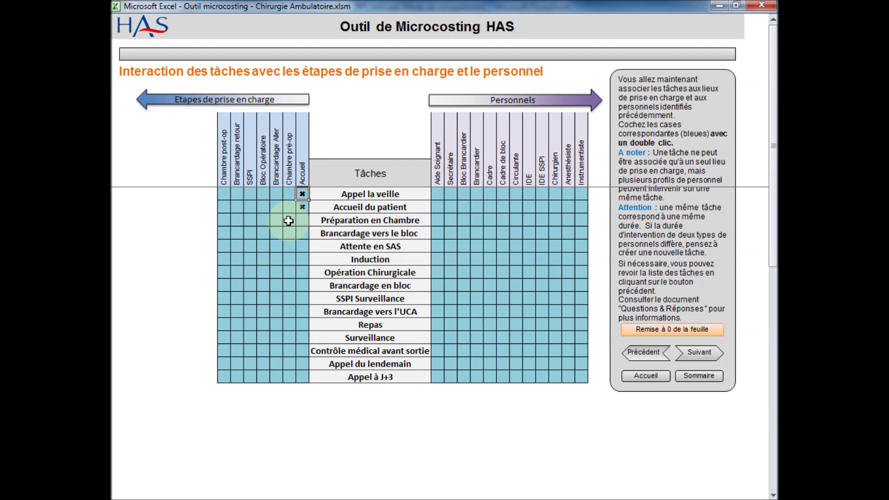
# - Assign Préparation en Chambre to Chambre pré-op and Brancardage vers le bloc to Brancardage Aller in the task matrix
pyautogui.doubleClick(288, 221)
pyautogui.click(276, 235)
pyautogui.doubleClick(277, 234)
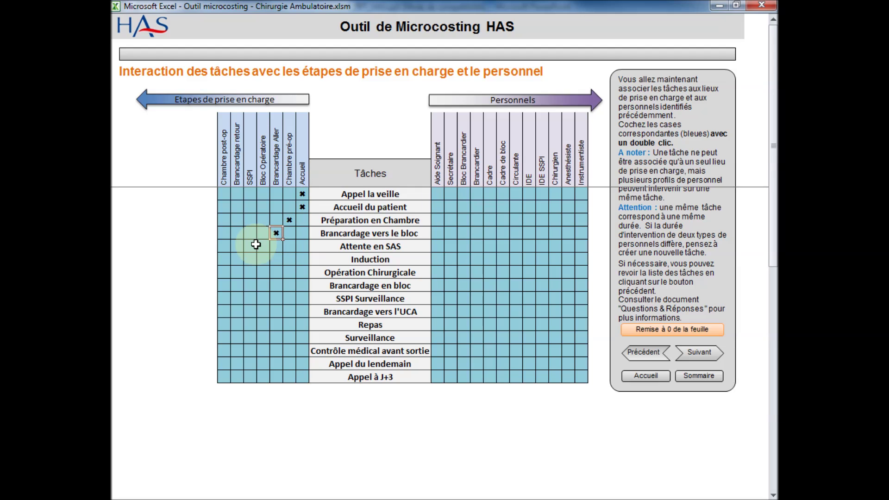
# - Assign Attente en SAS through Brancardage en bloc to Bloc Opératoire, SSPI Surveillance to SSPI, and Brancardage vers l'UCA to Brancardage retour
pyautogui.doubleClick(263, 246)
pyautogui.click(264, 258)
pyautogui.doubleClick(264, 257)
pyautogui.doubleClick(262, 270)
pyautogui.click(263, 280)
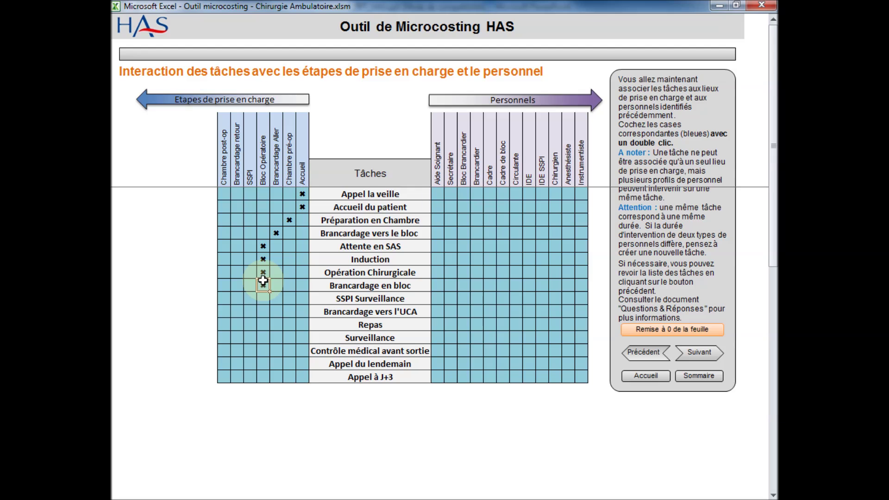
pyautogui.click(250, 299)
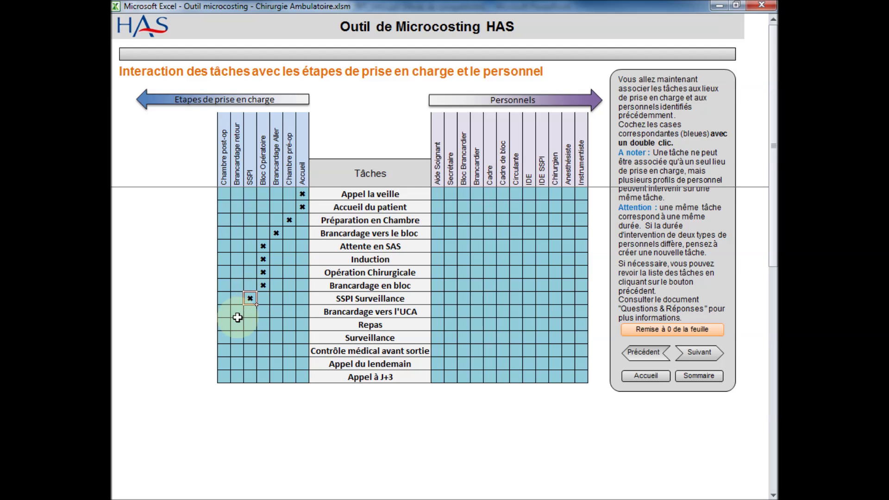
pyautogui.doubleClick(236, 311)
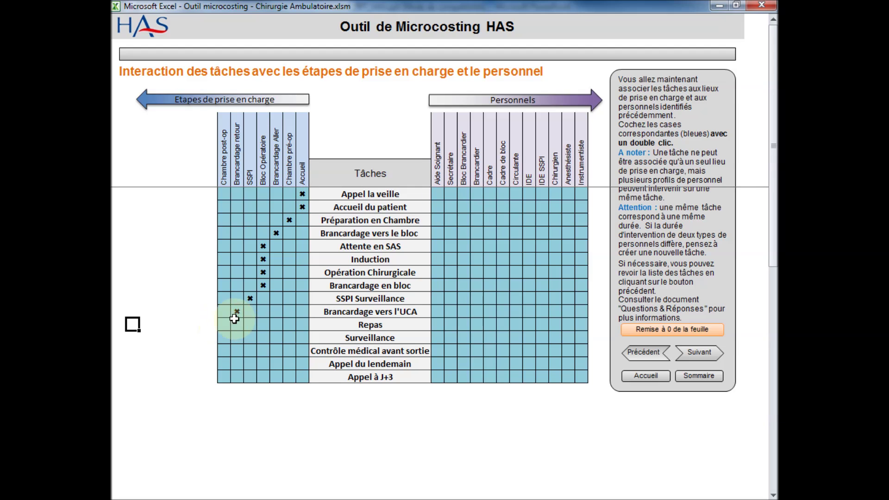
# - Assign Repas, Surveillance and Contrôle médical avant sortie to Chambre post-op, and Appel du lendemain and Appel à J+3 to Accueil
pyautogui.doubleClick(223, 324)
pyautogui.doubleClick(224, 338)
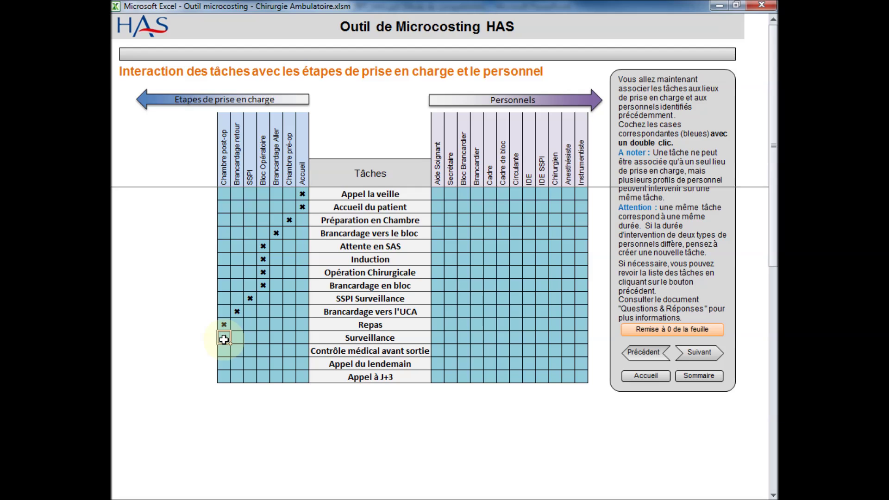
pyautogui.doubleClick(224, 351)
pyautogui.doubleClick(302, 364)
pyautogui.doubleClick(302, 377)
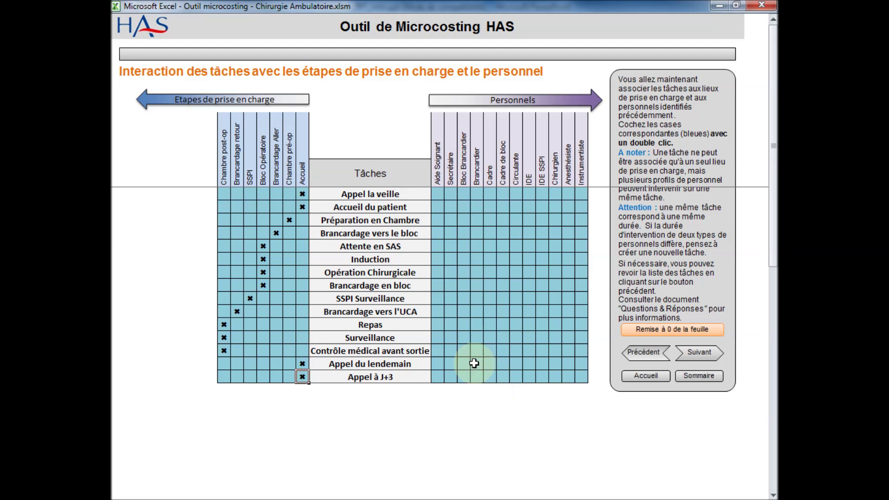
# - Assign the Brancardier to Brancardage vers le bloc, and the Chirurgien, Anesthésiste and Instrumentiste to Opération Chirurgicale
pyautogui.click(477, 233)
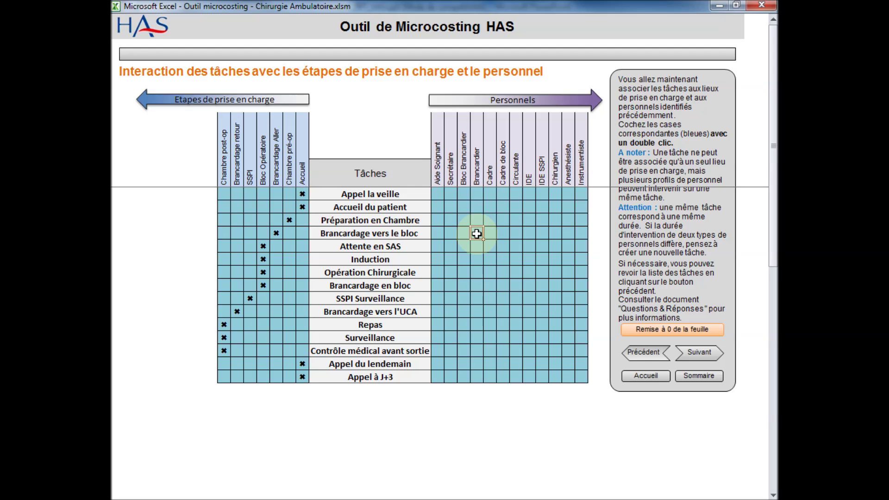
pyautogui.doubleClick(477, 233)
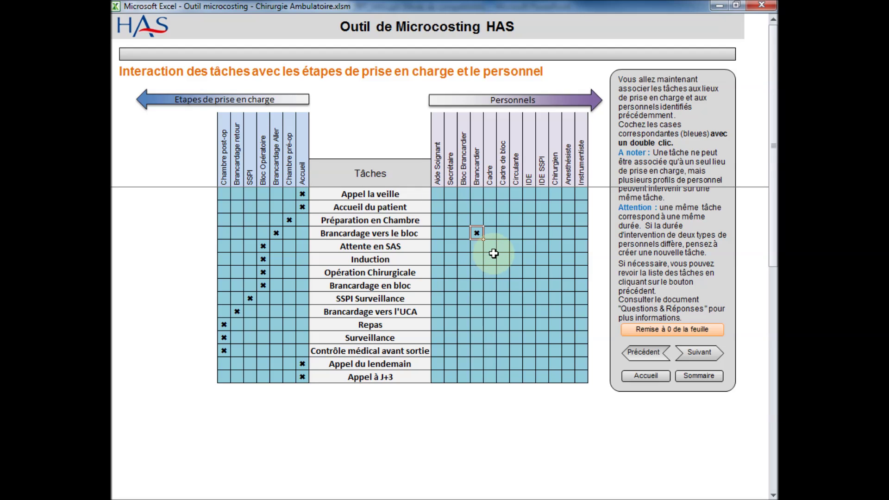
pyautogui.doubleClick(557, 272)
pyautogui.doubleClick(566, 270)
pyautogui.click(583, 272)
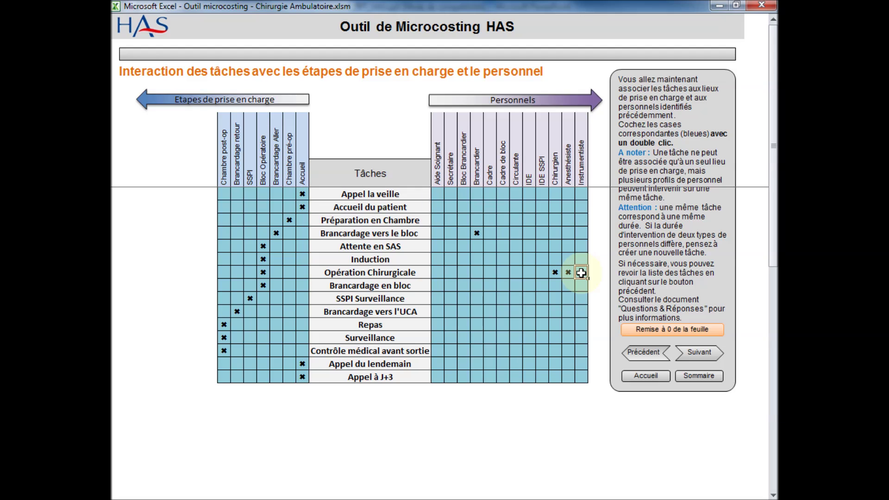
pyautogui.doubleClick(581, 273)
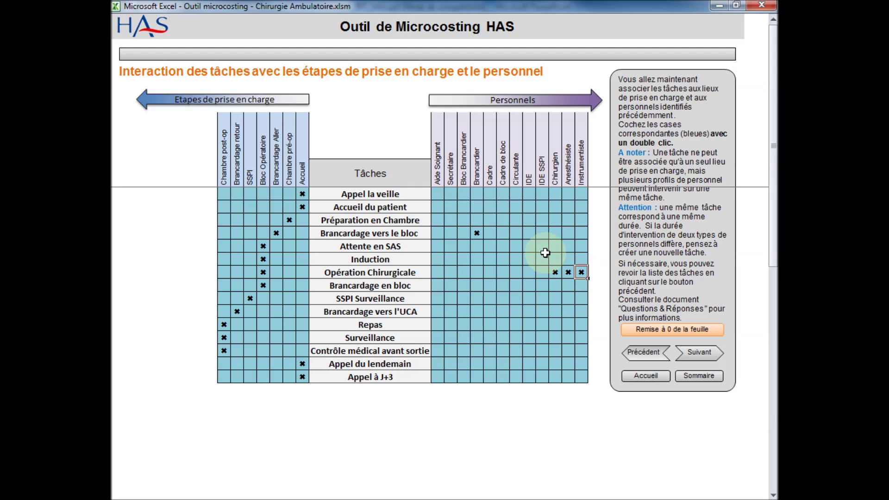
# - Assign the Aide Soignant, Cadre and IDE to the Accueil du patient task
pyautogui.doubleClick(439, 208)
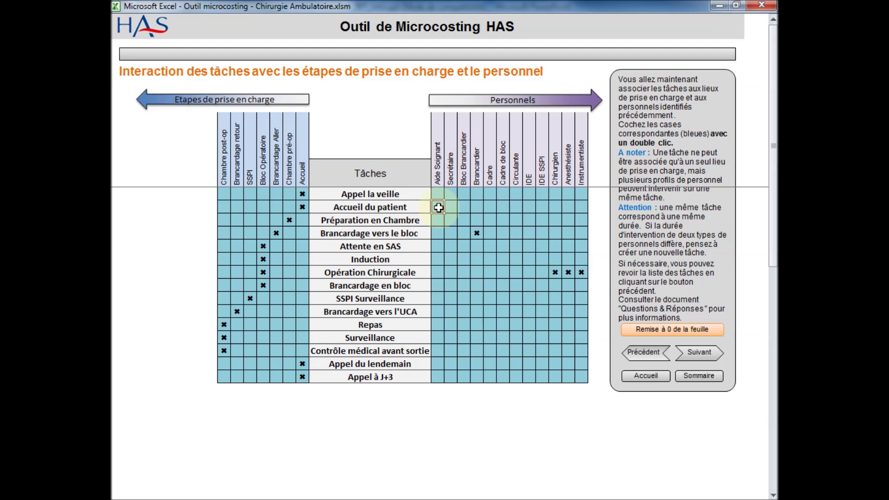
pyautogui.doubleClick(489, 207)
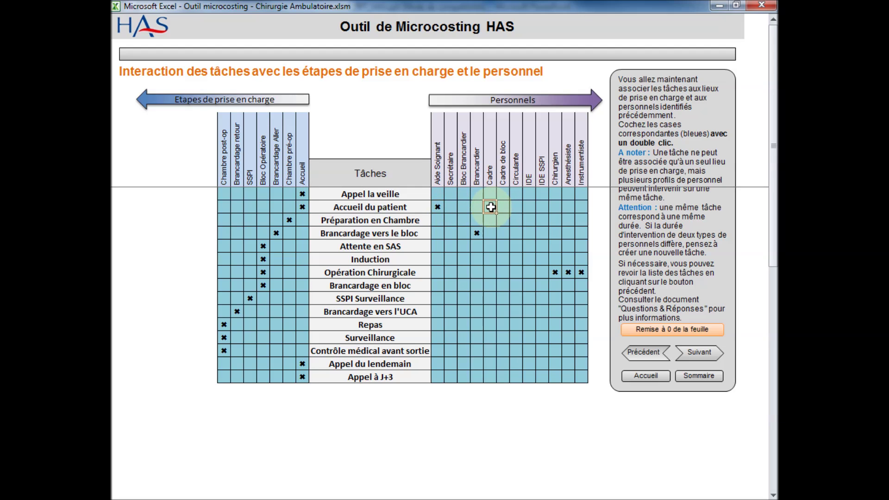
pyautogui.doubleClick(528, 208)
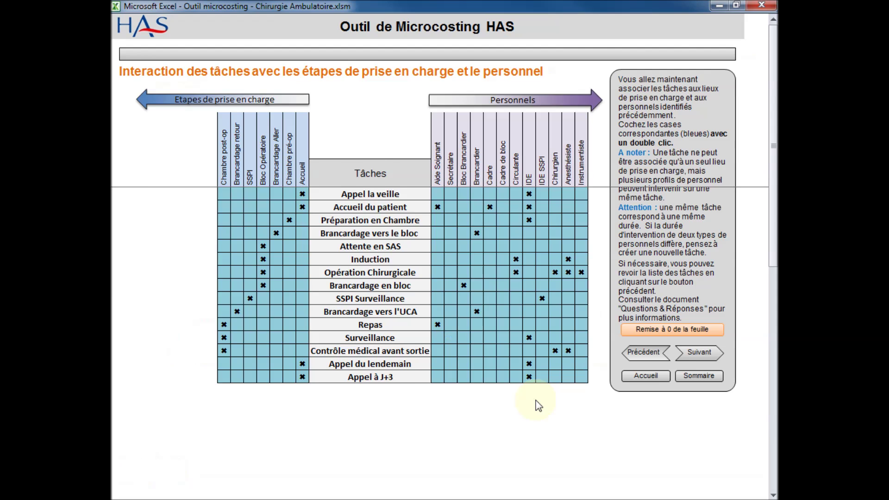
# - Continue to the service opening sheet and enter first patient entry 07:30, last patient departure 18:30 and 221 opening days
pyautogui.click(699, 355)
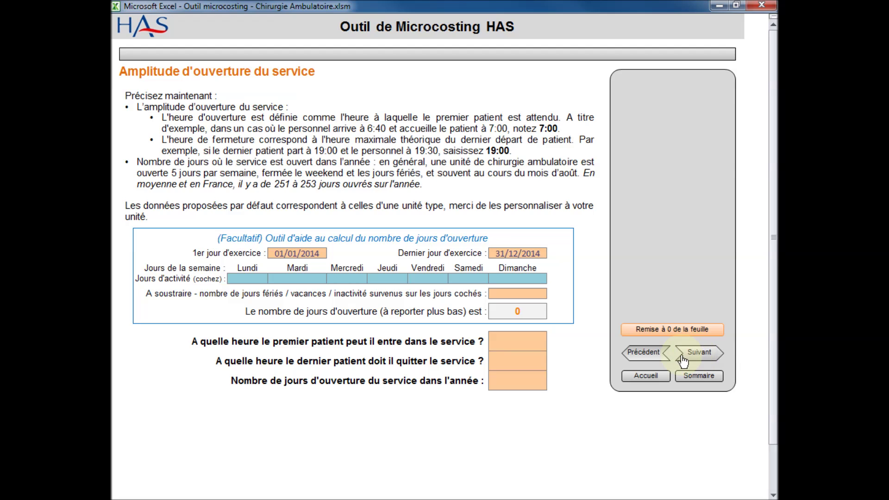
pyautogui.click(516, 342)
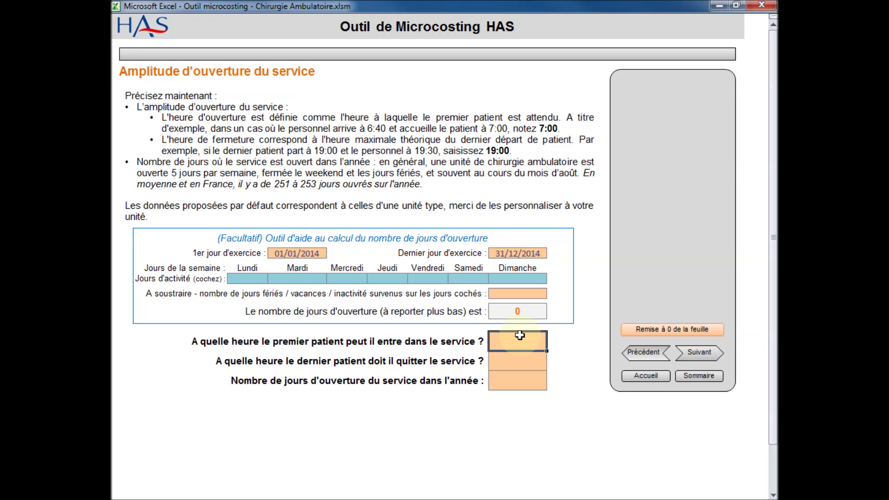
pyautogui.write('07:30')
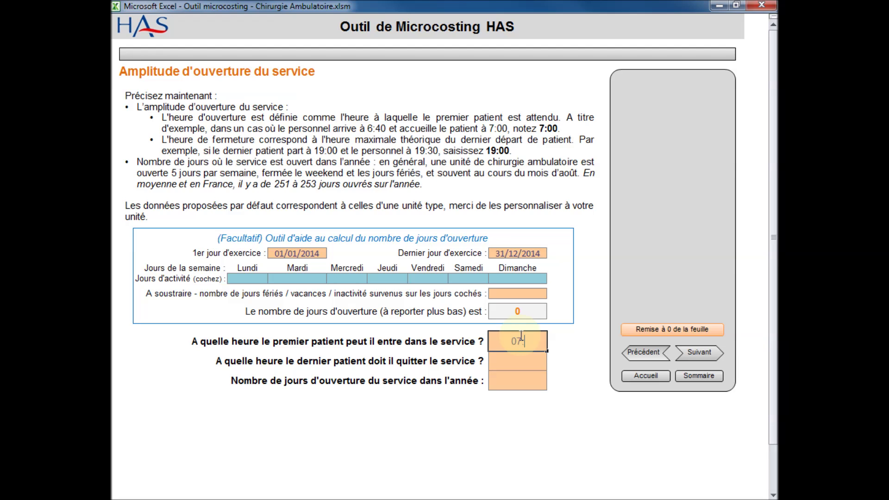
pyautogui.click(516, 360)
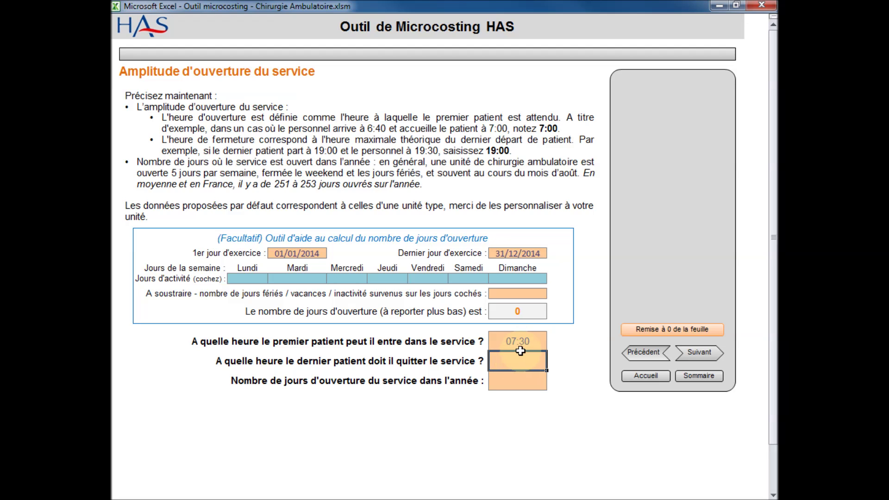
pyautogui.write('18:30')
pyautogui.click(521, 376)
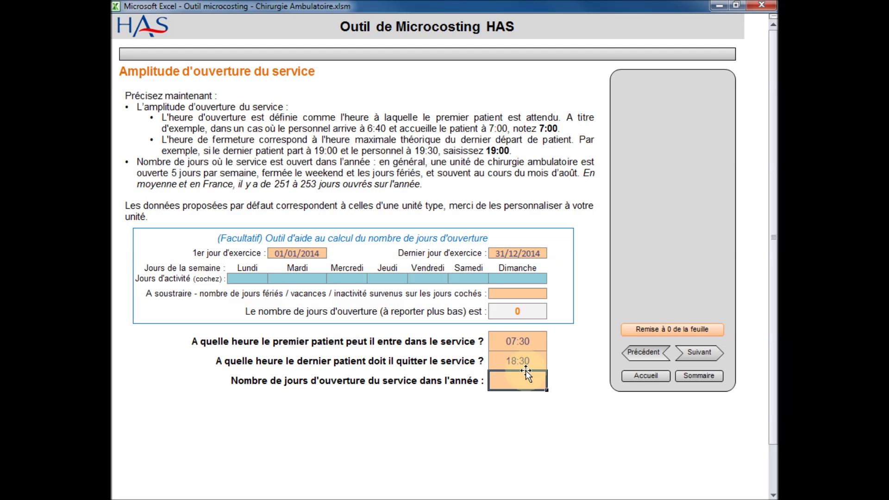
pyautogui.write('221')
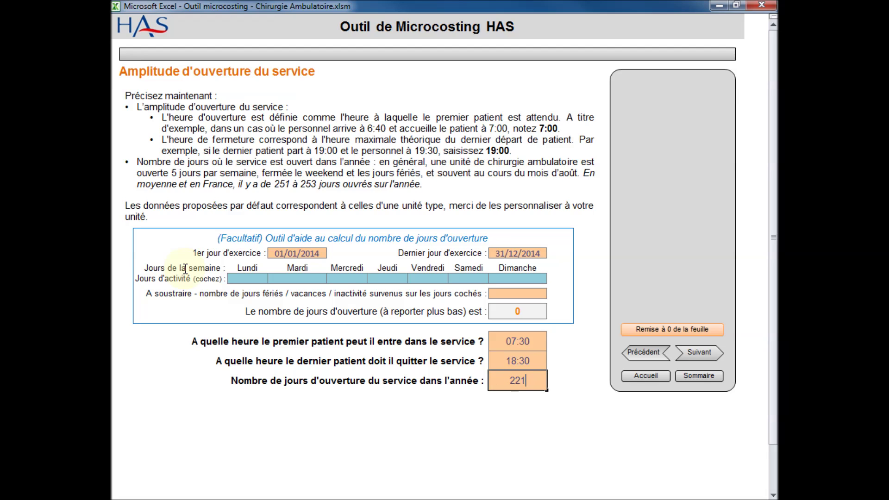
# - Mark Lundi through Vendredi as activity days in the opening-days calculator and subtract 40 holiday or inactive days
pyautogui.click(248, 278)
pyautogui.click(297, 278)
pyautogui.click(347, 278)
pyautogui.click(387, 279)
pyautogui.click(427, 279)
pyautogui.click(506, 290)
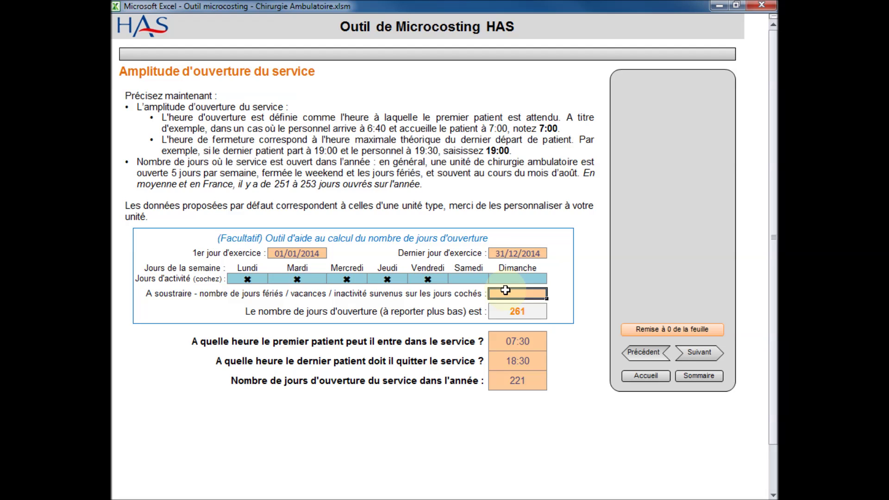
pyautogui.write('40')
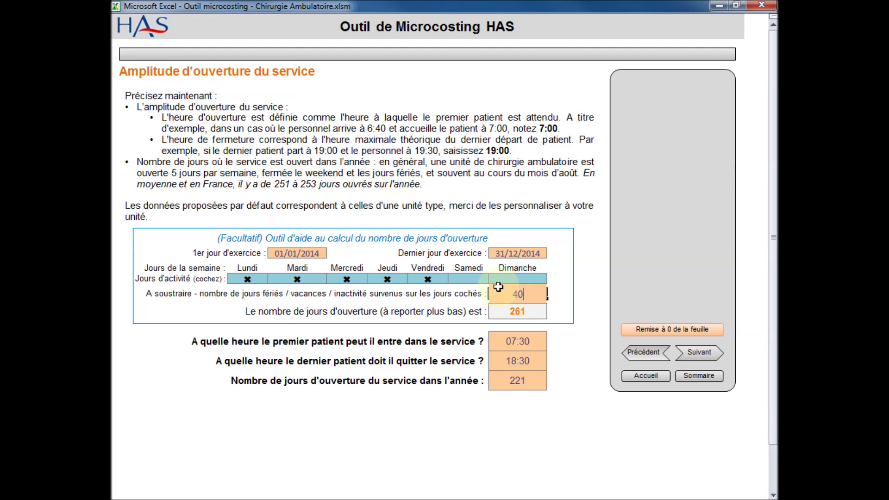
pyautogui.click(501, 310)
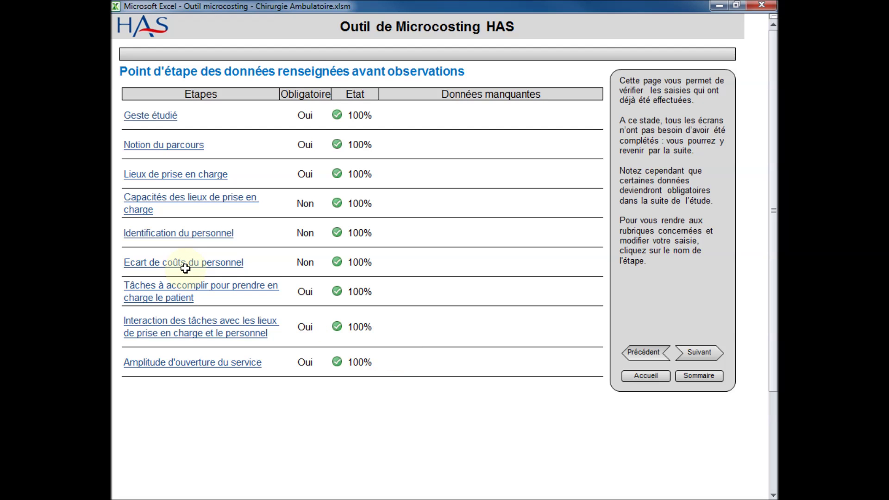
# - Continue to the observation advice and grid printing sheet and try 5 as the number of patients to observe
pyautogui.click(702, 353)
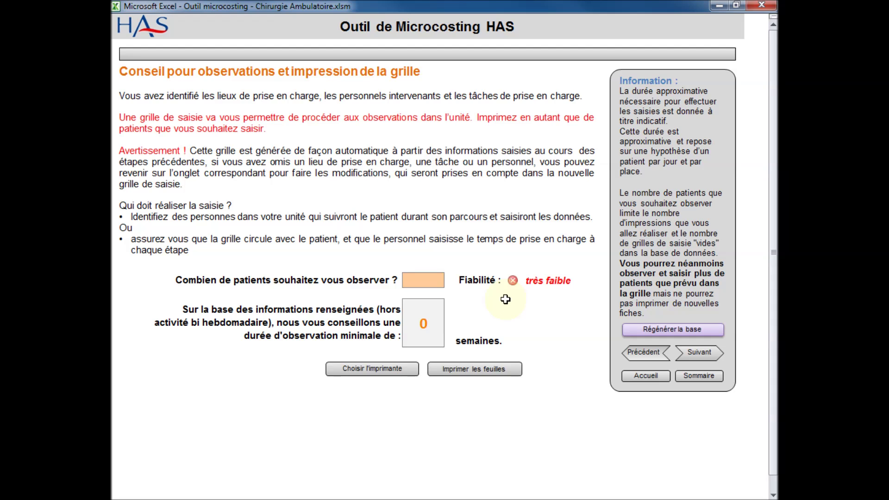
pyautogui.click(434, 280)
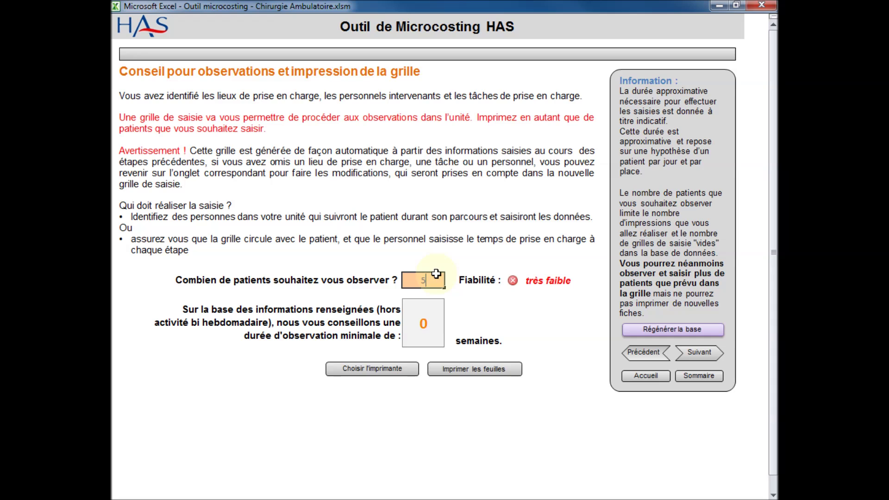
pyautogui.write('5')
pyautogui.click(477, 315)
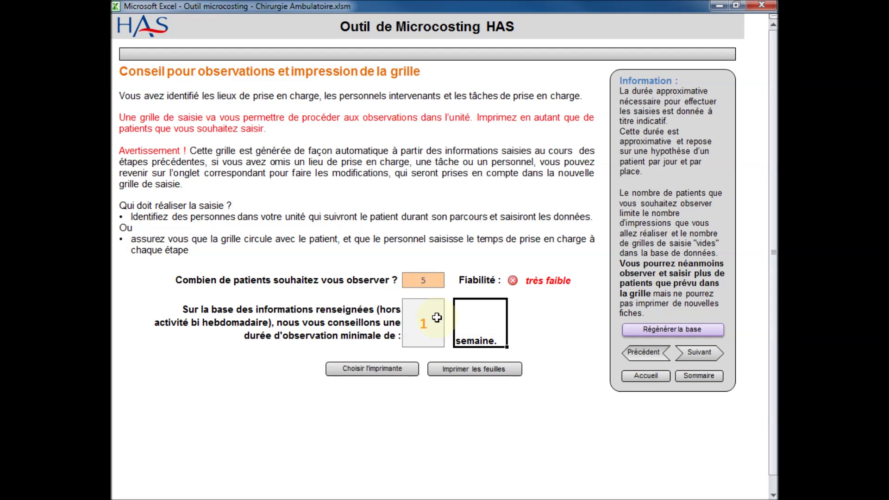
# - Try 20 as the number of patients to observe
pyautogui.click(416, 280)
pyautogui.write('20')
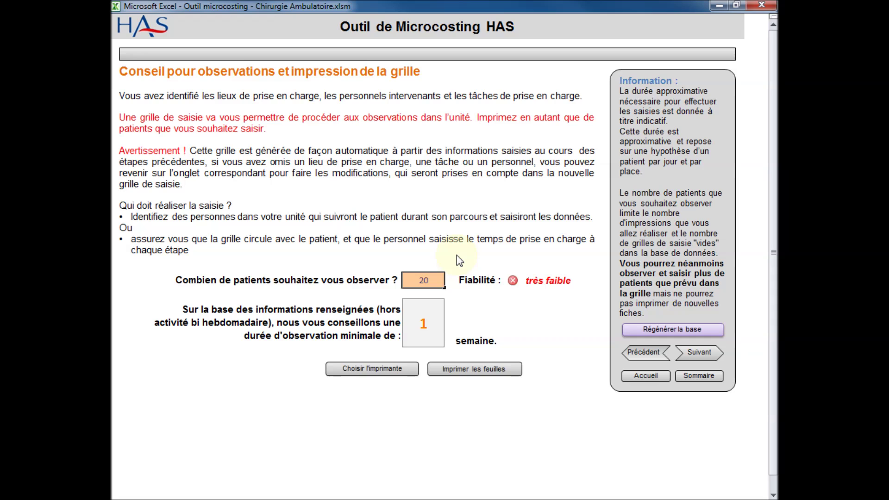
pyautogui.press('Return')
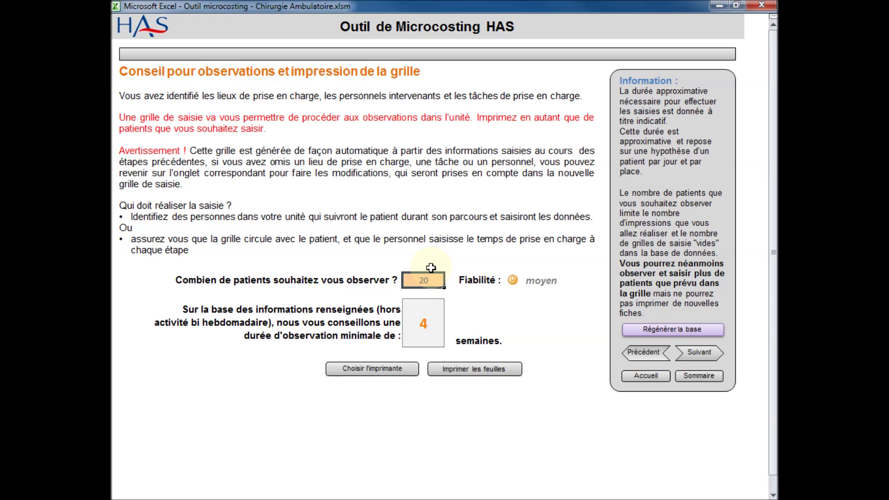
# - Set the number of patients to observe to 40 and open the printer selection for the grids
pyautogui.write('40')
pyautogui.click(438, 263)
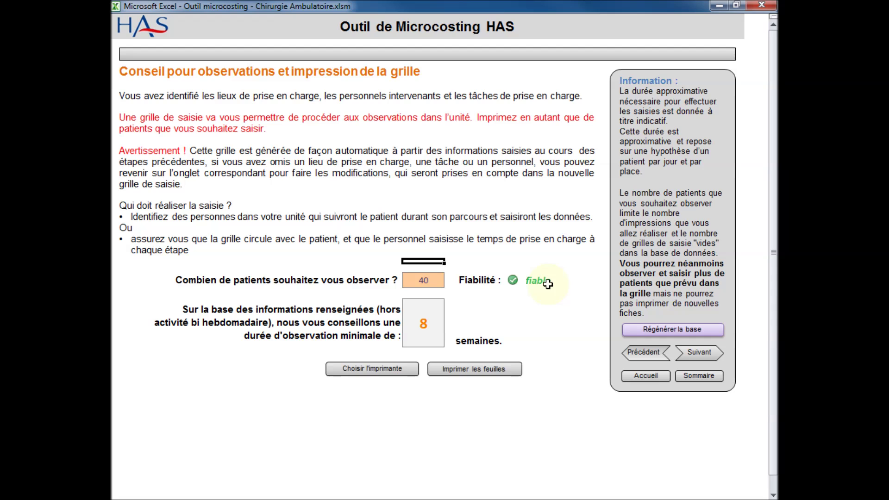
pyautogui.click(368, 369)
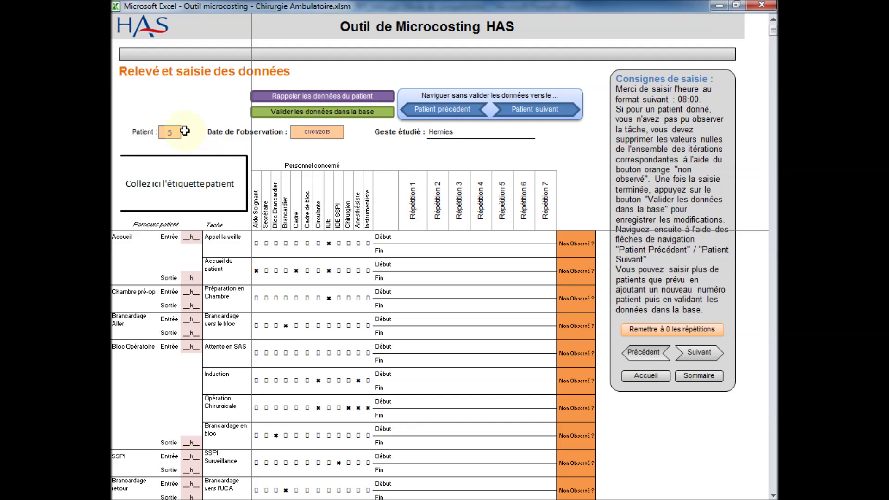
# - Set the patient number to 1 on the data entry sheet and recall that patient's data
pyautogui.click(166, 134)
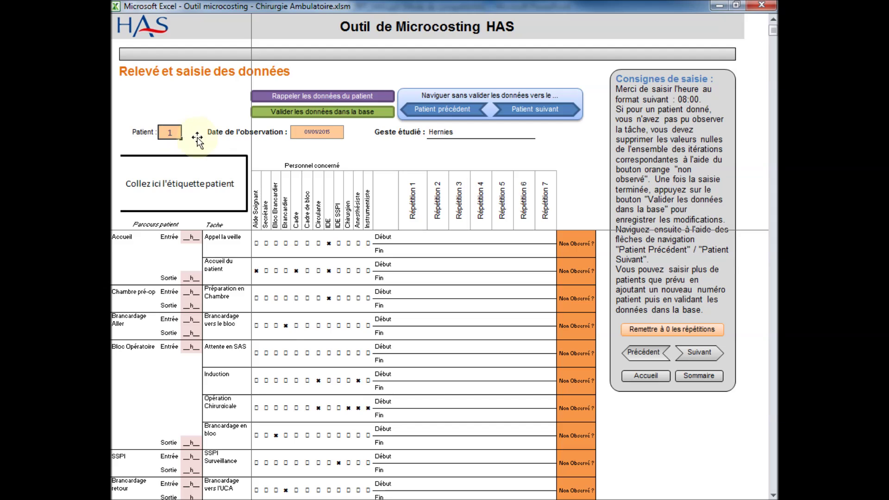
pyautogui.click(296, 100)
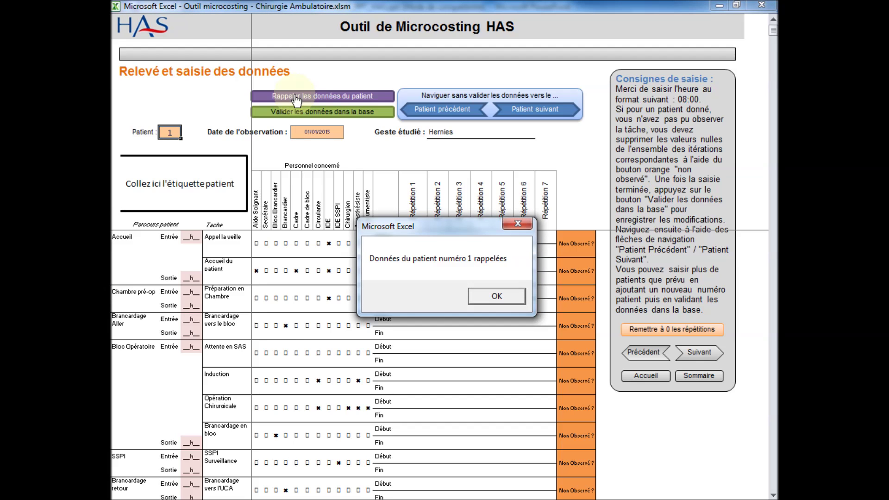
pyautogui.click(491, 297)
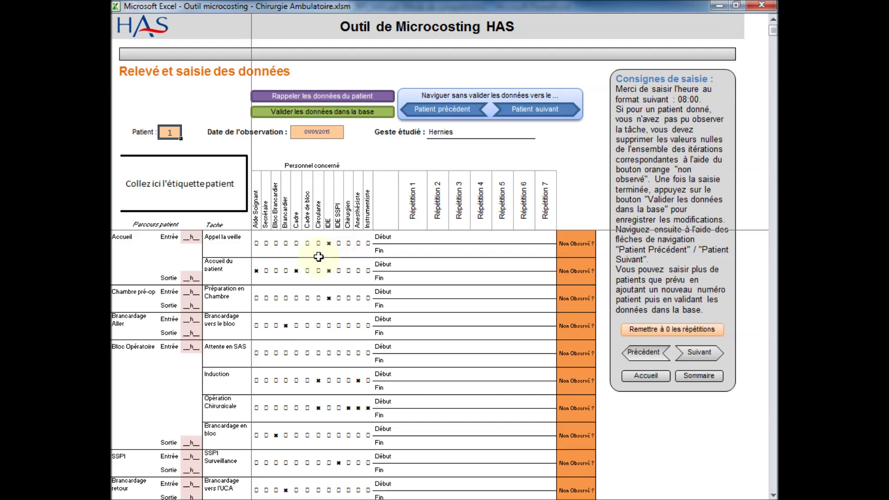
pyautogui.click(276, 434)
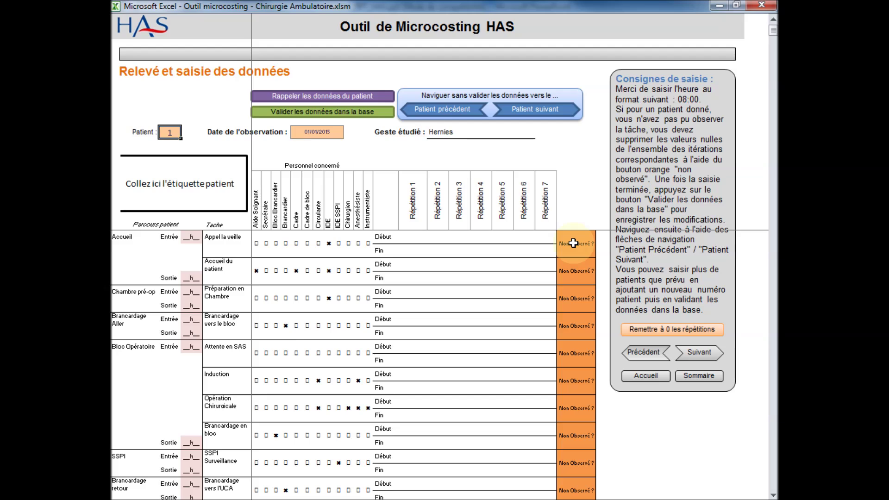
# - Enter patient 1's Accueil entry 07:30 and exit 07:40, and Chambre pré-op entry 07:40 and exit 08:30
pyautogui.click(198, 237)
pyautogui.write('07:30')
pyautogui.press('Return')
pyautogui.press('Return')
pyautogui.write('07:40')
pyautogui.press('Return')
pyautogui.write('07:40')
pyautogui.press('Return')
pyautogui.write('08:30')
pyautogui.press('Return')
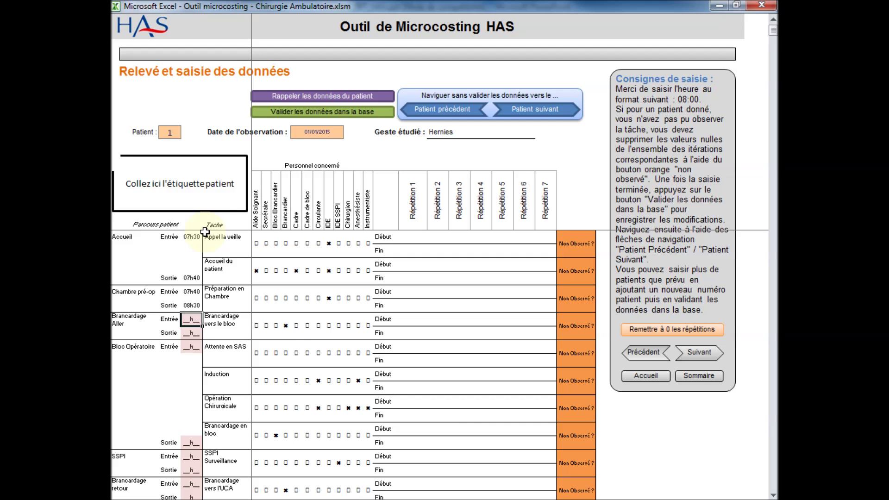
# - Try to validate patient 1's data in the database
pyautogui.write('h32')
pyautogui.press('Return')
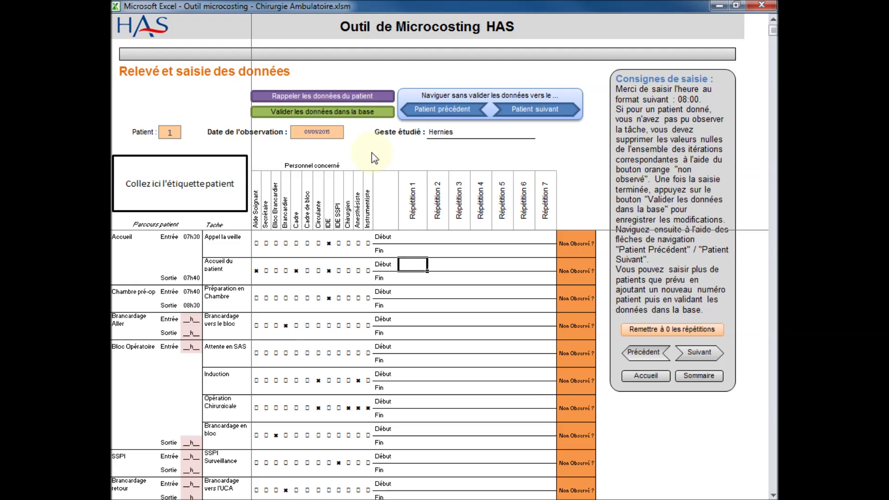
pyautogui.click(367, 114)
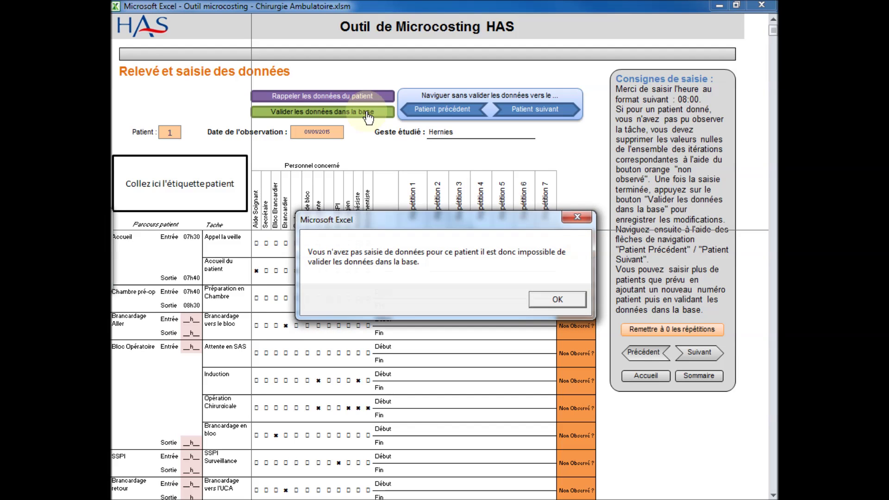
pyautogui.click(558, 300)
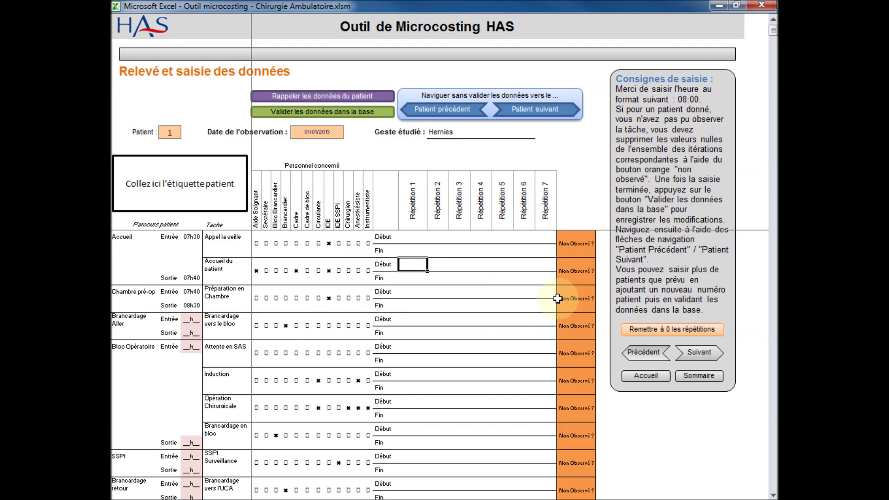
# - Enter Répétition 1 start times 15h32 for Appel la veille and 07h35 for Accueil du patient, and validate patient 1's data in the database
pyautogui.click(415, 236)
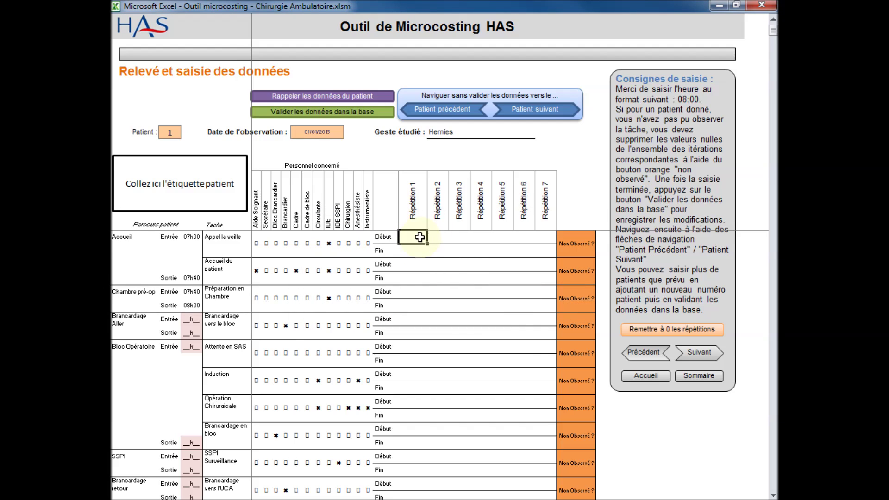
pyautogui.write('15h32')
pyautogui.press('Return')
pyautogui.write('07h35')
pyautogui.press('Return')
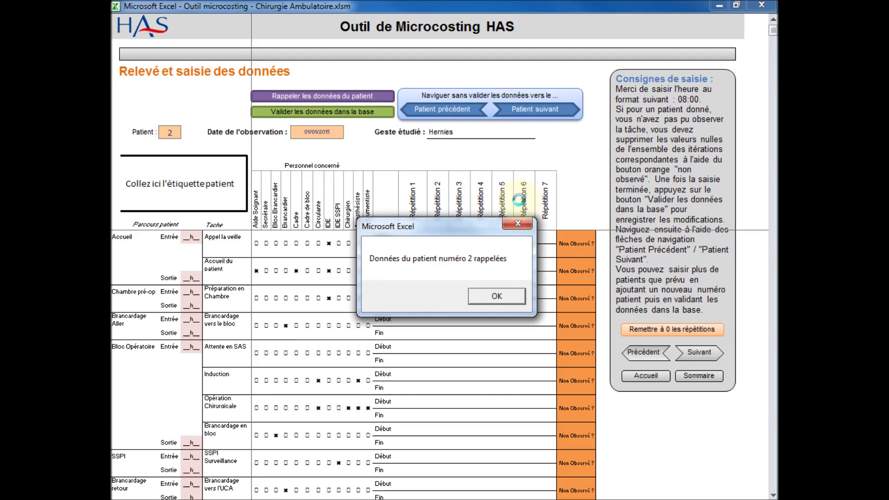
pyautogui.click(496, 296)
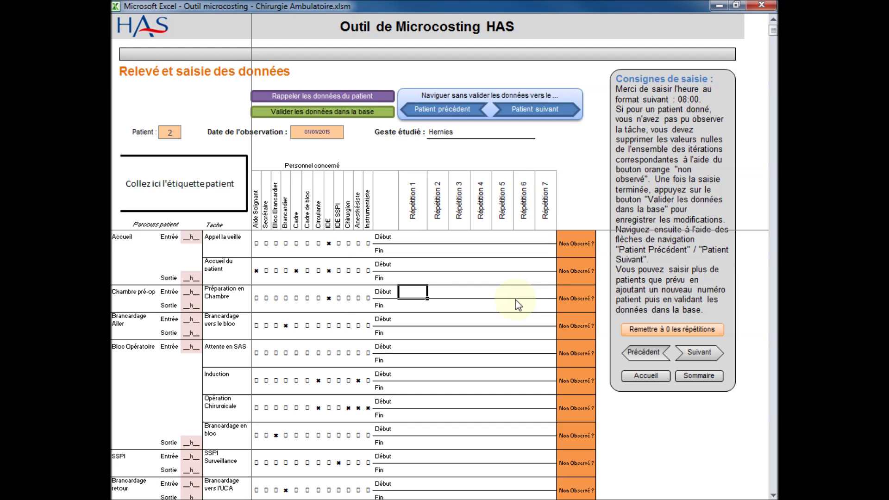
# - Go back to patient 1 and recall that patient's saved observation data
pyautogui.click(174, 131)
pyautogui.click(433, 113)
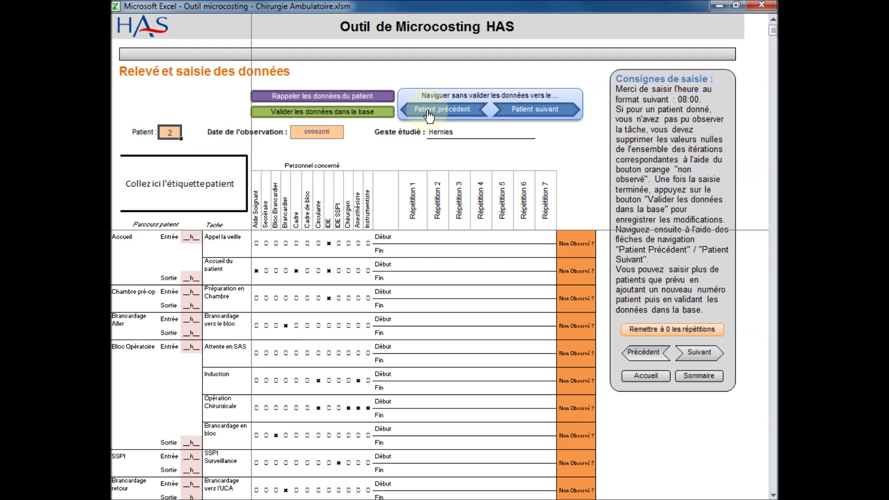
pyautogui.click(494, 299)
pyautogui.click(172, 134)
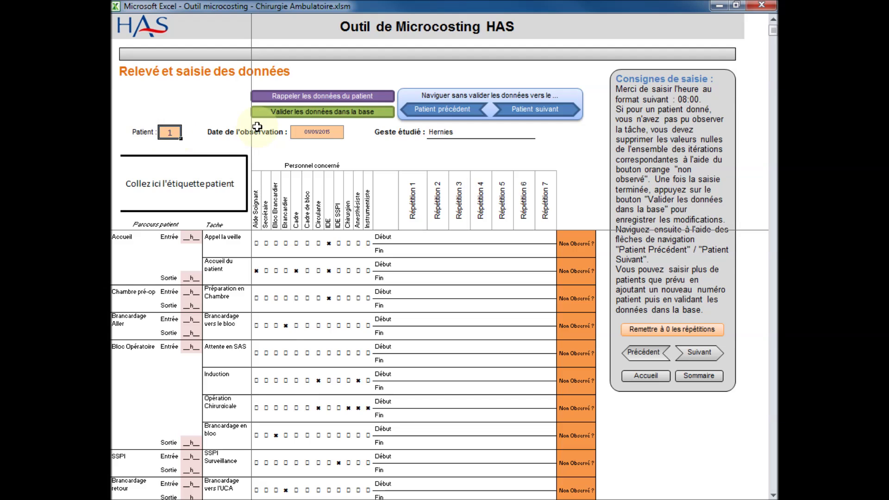
pyautogui.click(174, 133)
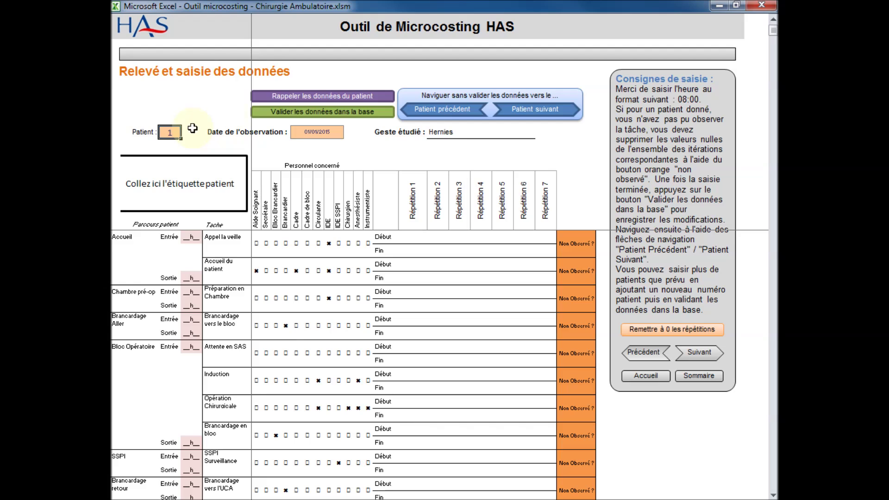
pyautogui.click(274, 99)
pyautogui.click(400, 159)
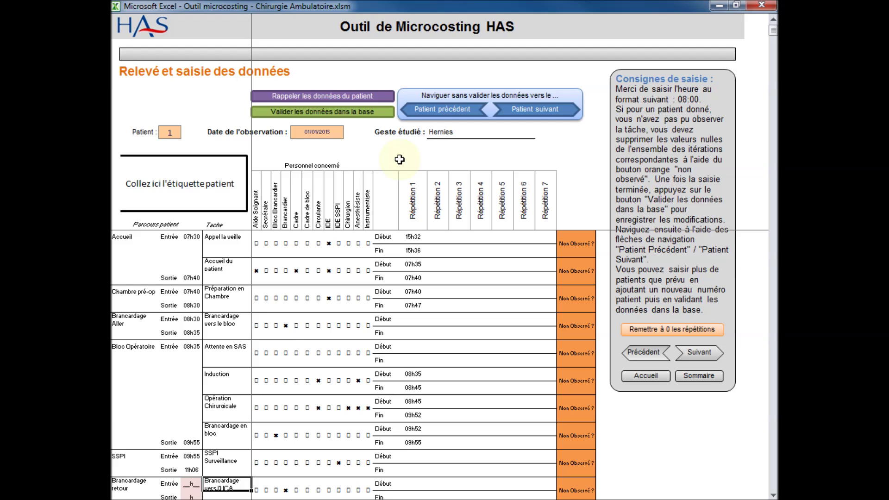
# - Unmark the Cadre and the IDE for patient 1's Accueil du patient task
pyautogui.click(266, 265)
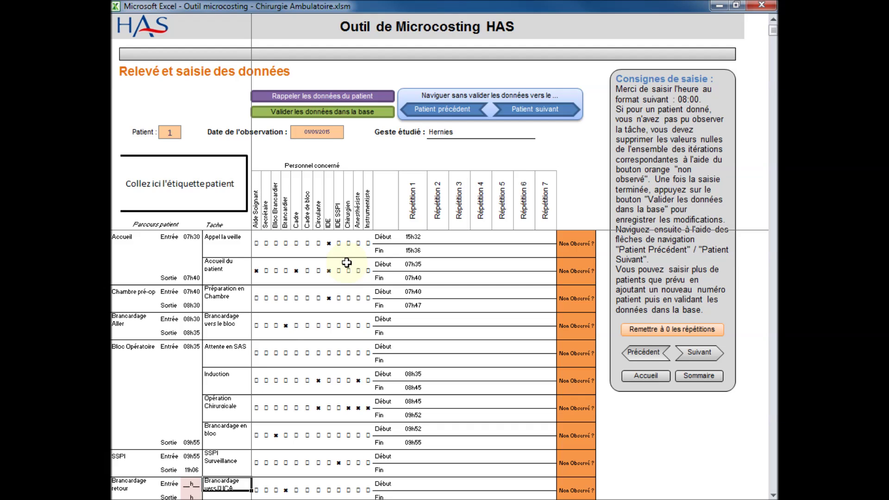
pyautogui.click(297, 271)
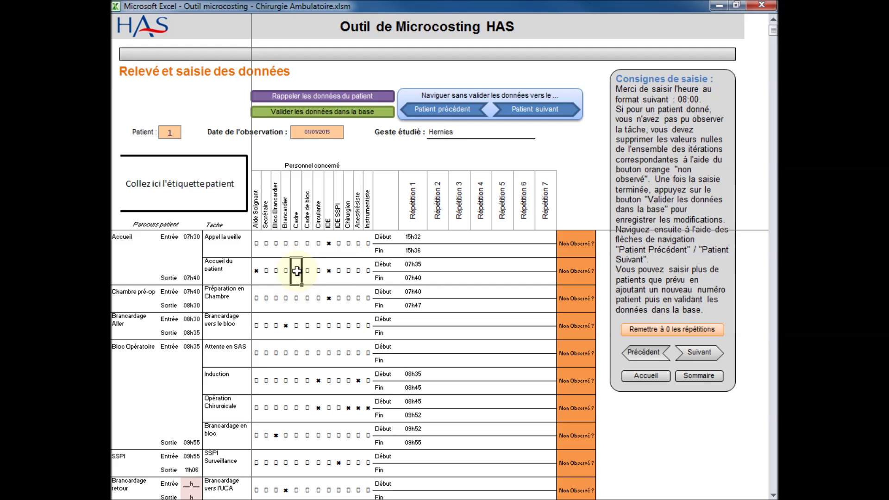
pyautogui.click(328, 270)
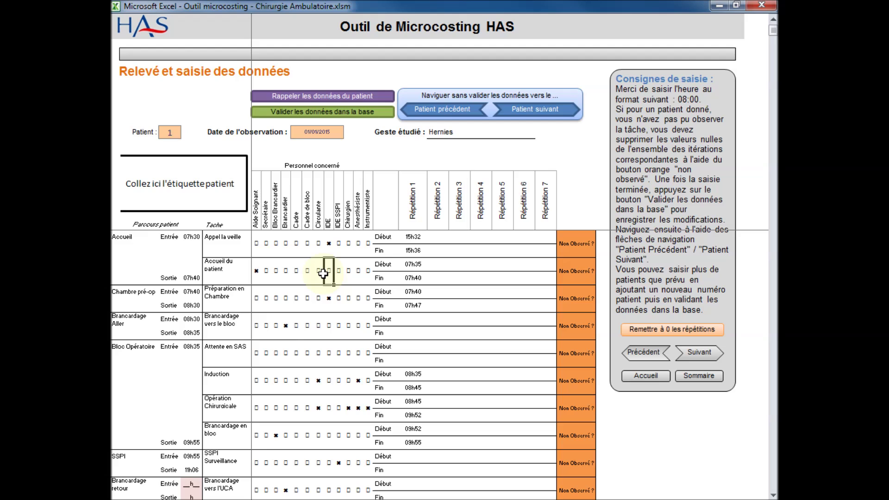
# - Record patient 1's SSPI Surveillance repetitions as 09h55–10h02, 10h22–10h24, 10h48–10h51 and 11h01–11h03
pyautogui.scroll(-3, 323, 273)
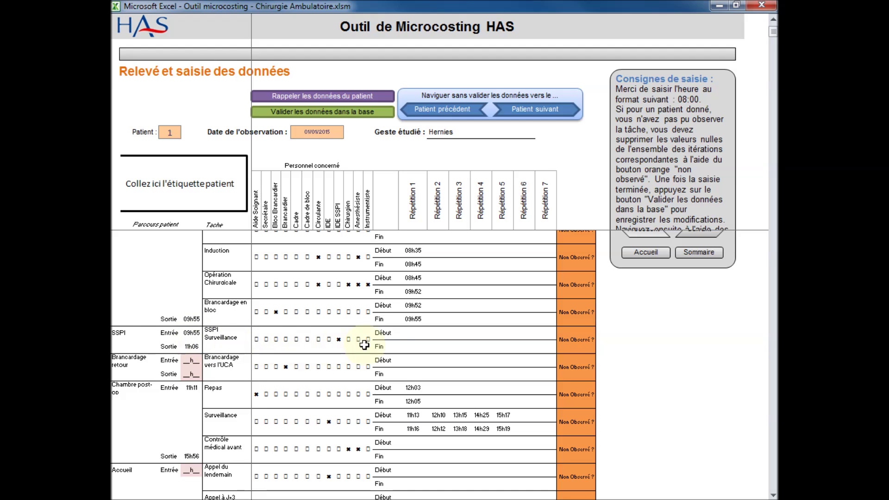
pyautogui.click(415, 331)
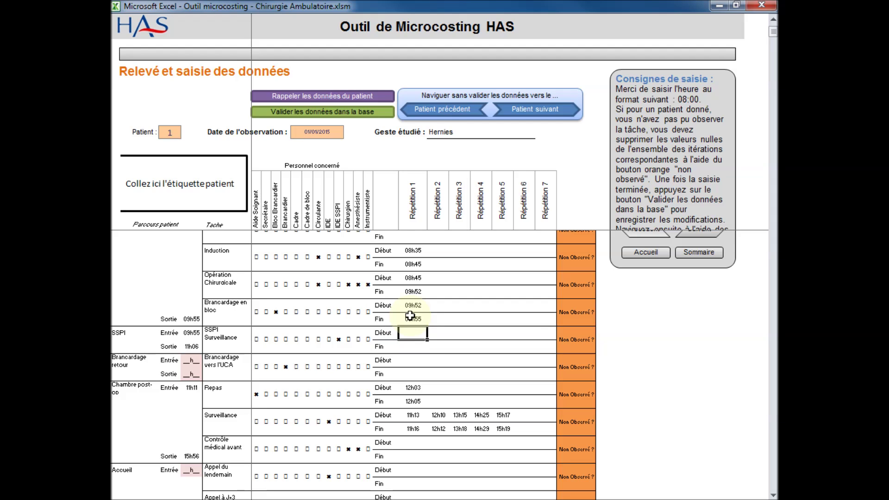
pyautogui.write('09:55')
pyautogui.press('Return')
pyautogui.write('10:02')
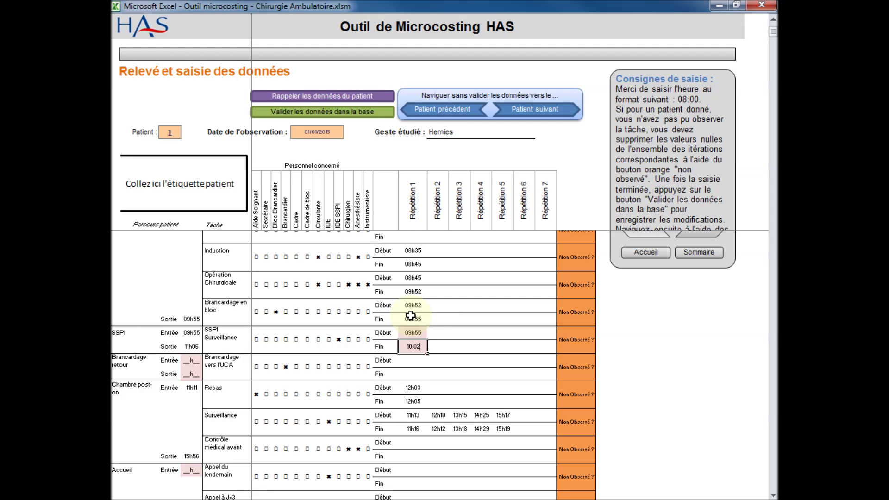
pyautogui.press('Tab')
pyautogui.press('Up')
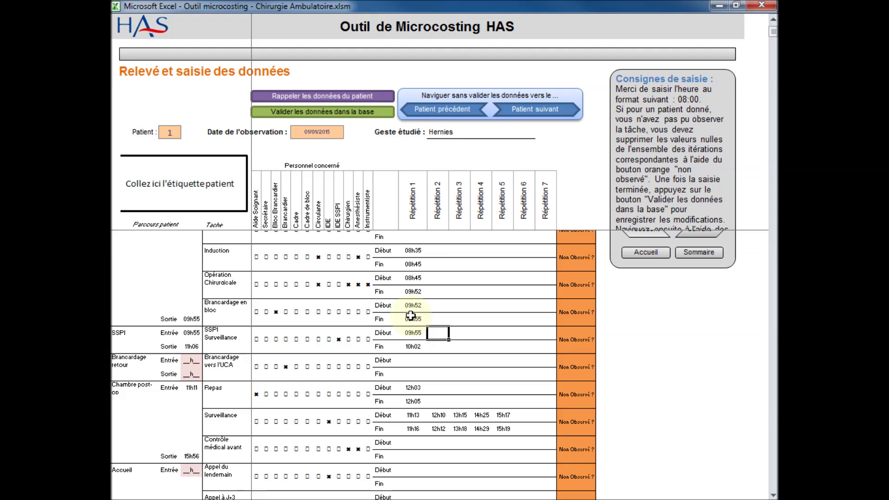
pyautogui.write('10:22')
pyautogui.press('Return')
pyautogui.write('10')
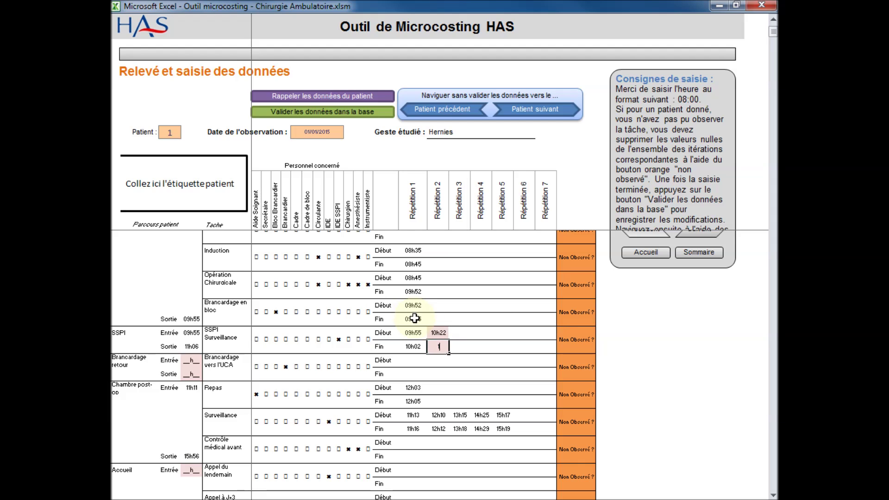
pyautogui.write(':24')
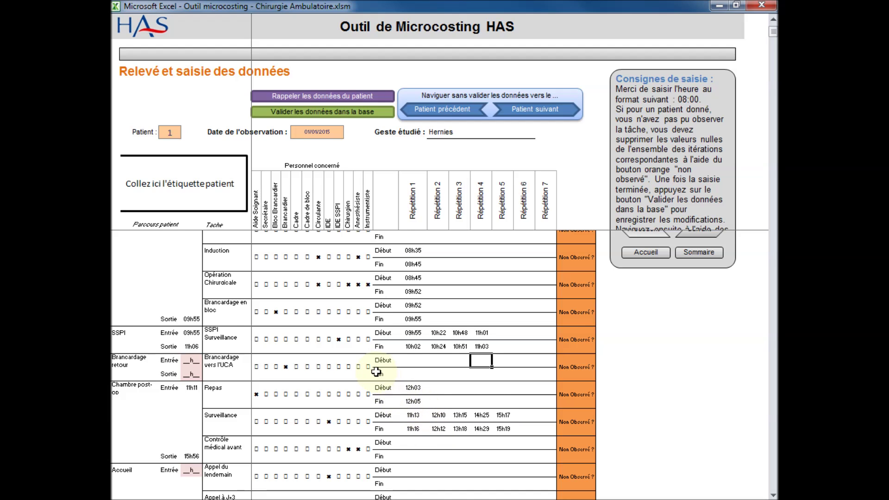
# - Mark the IDE instead of the Aide Soignant for patient 1's Repas task
pyautogui.scroll(3, 374, 371)
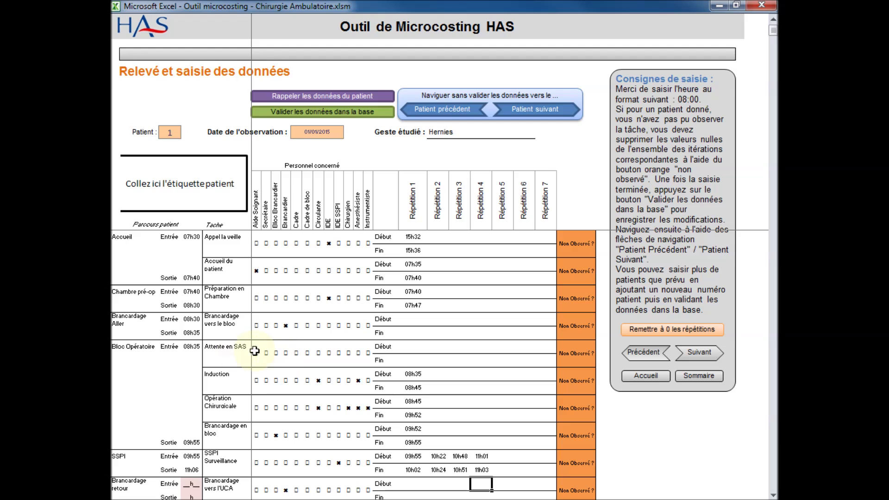
pyautogui.scroll(-3, 292, 359)
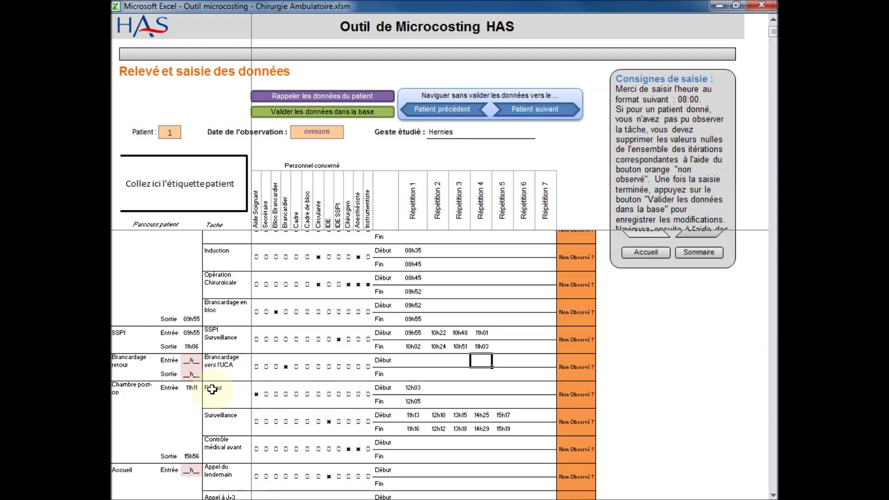
pyautogui.click(329, 395)
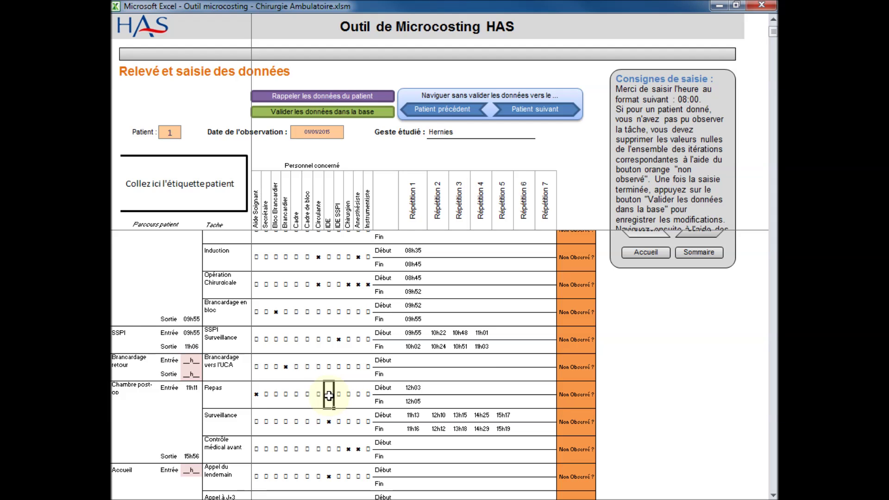
pyautogui.click(256, 394)
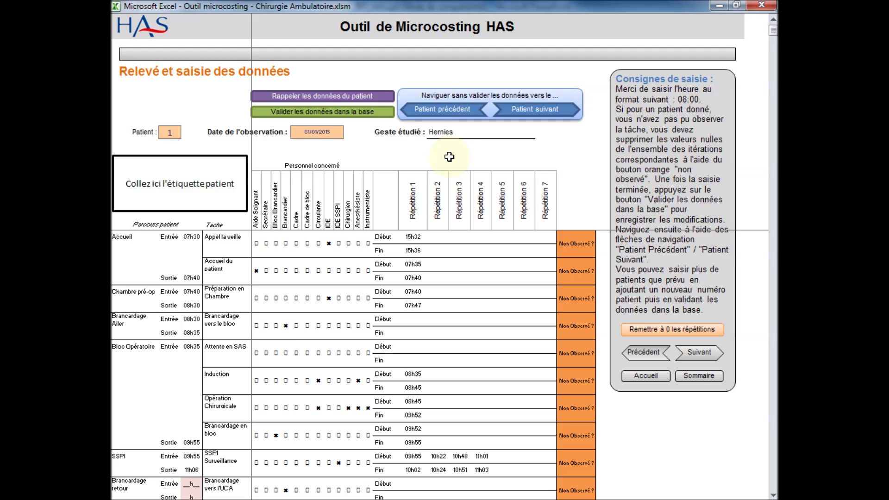
# - Validate patient 1's observation data into the database and move on to patient 2's grid
pyautogui.click(347, 116)
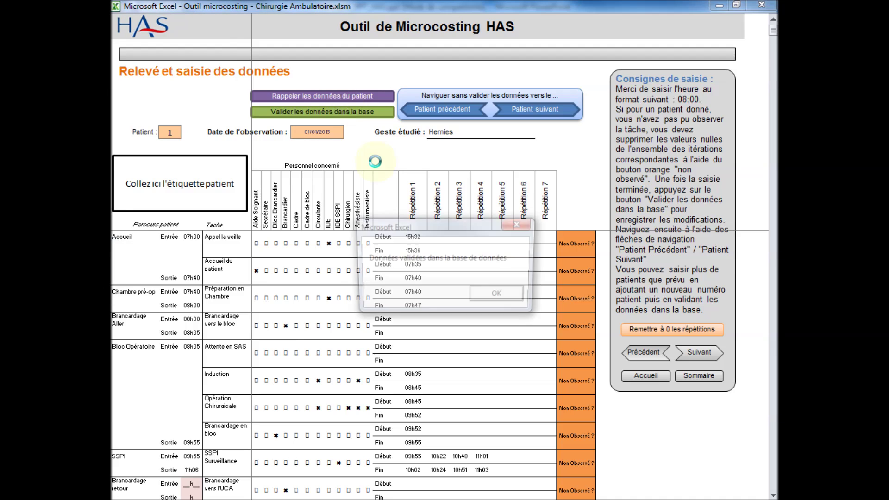
pyautogui.click(522, 298)
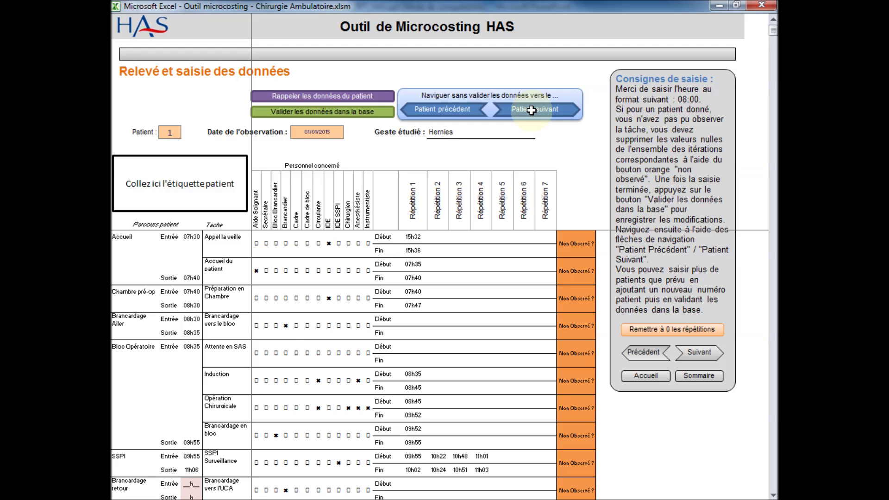
pyautogui.click(532, 111)
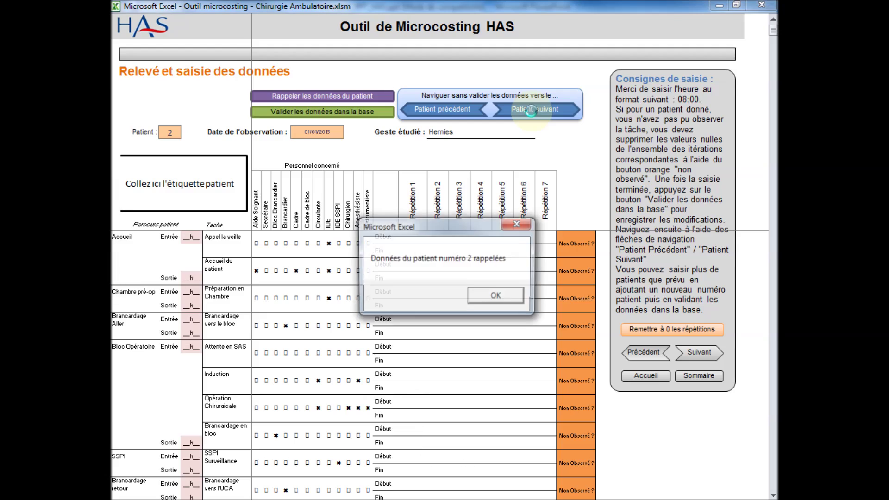
pyautogui.click(524, 306)
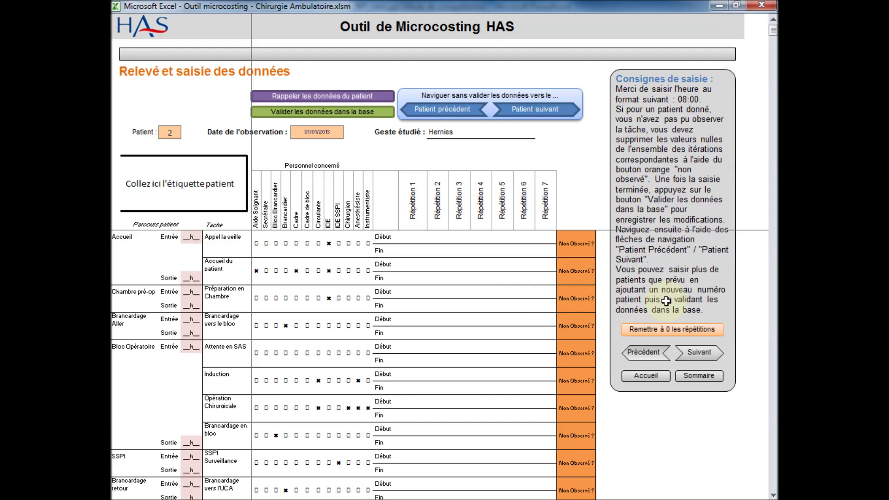
# - On the equipment valuation sheet, add a blank line under Chambre and delete it again
pyautogui.click(700, 353)
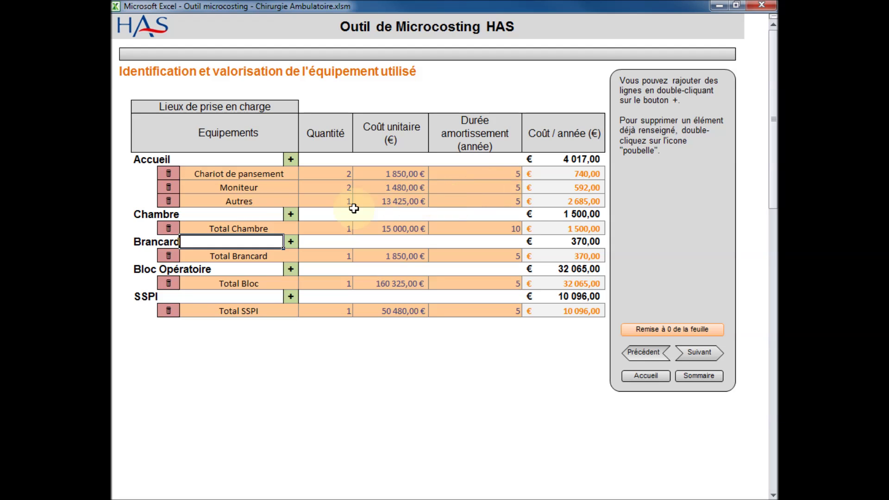
pyautogui.click(290, 214)
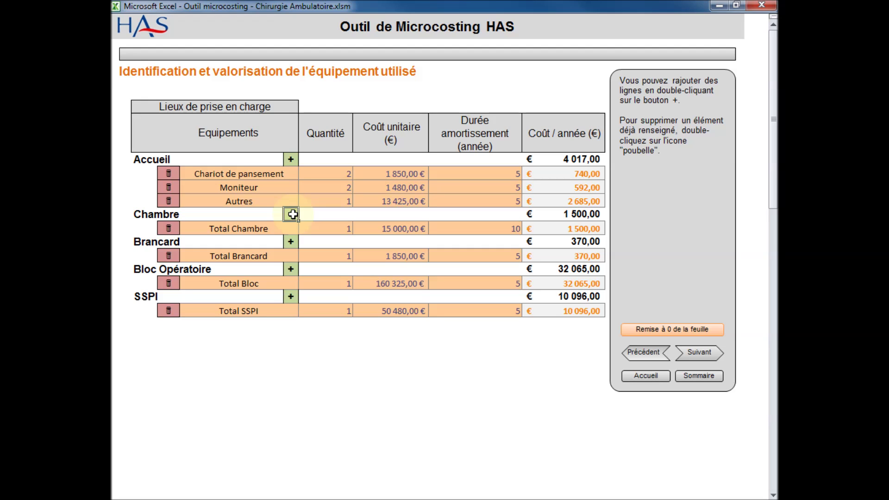
pyautogui.doubleClick(293, 214)
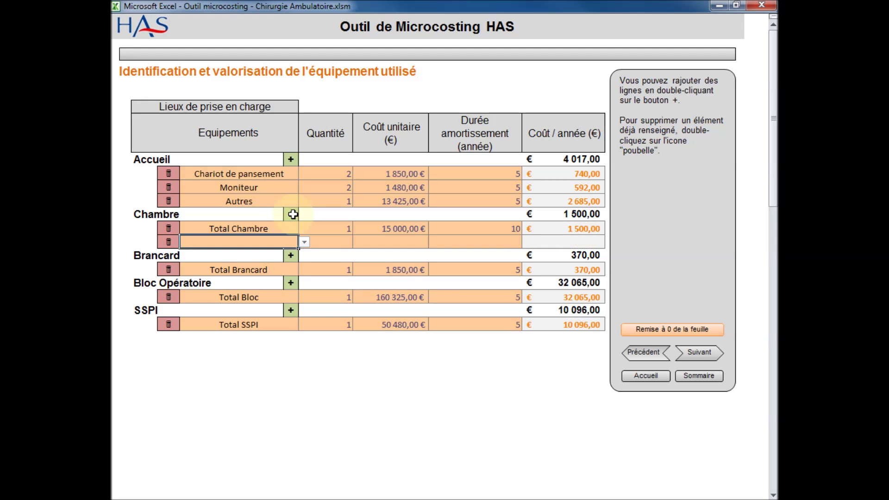
pyautogui.doubleClick(169, 242)
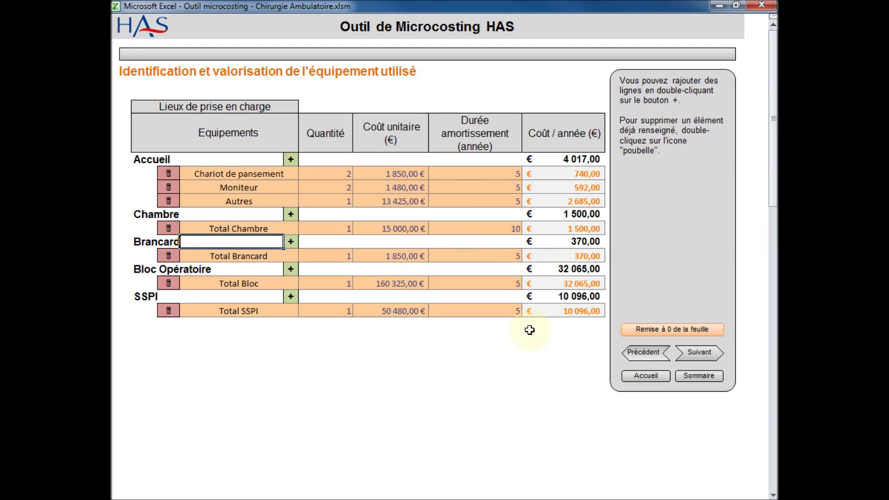
# - On the consumables sheet, add a line under Chambre pré-op and name it "Dossier patient"
pyautogui.click(699, 355)
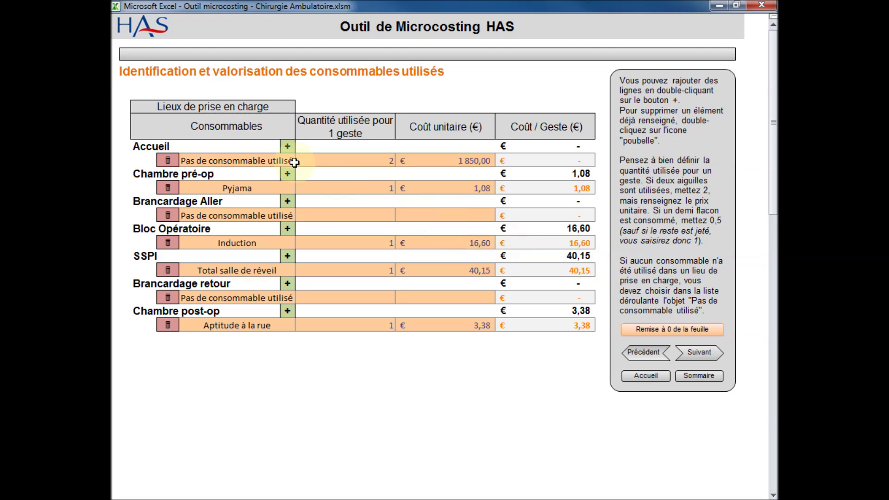
pyautogui.doubleClick(285, 175)
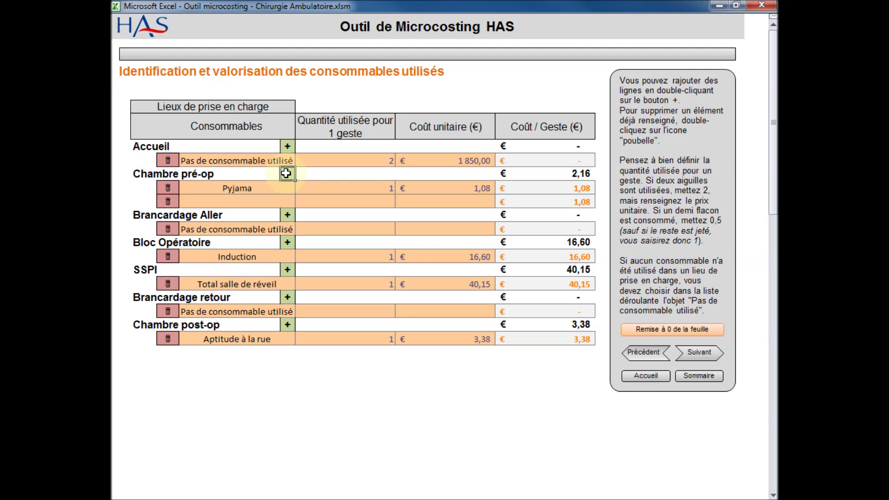
pyautogui.write('Dossier')
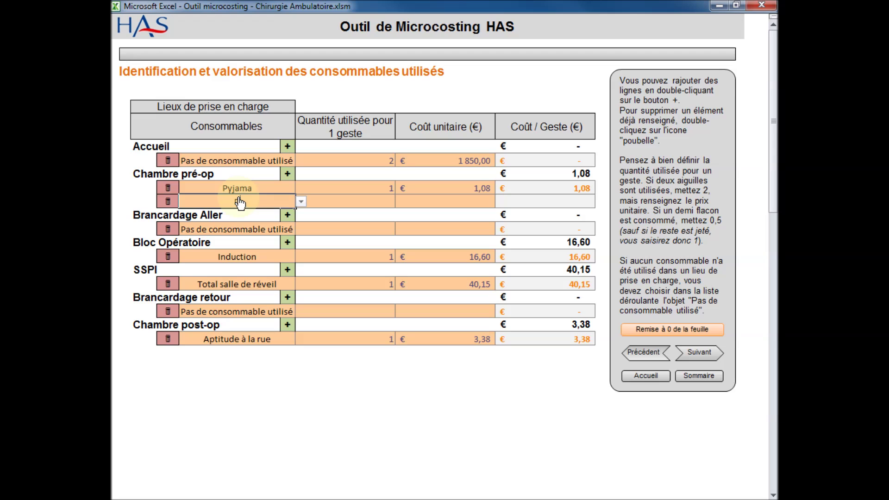
pyautogui.write(' patient')
pyautogui.click(345, 199)
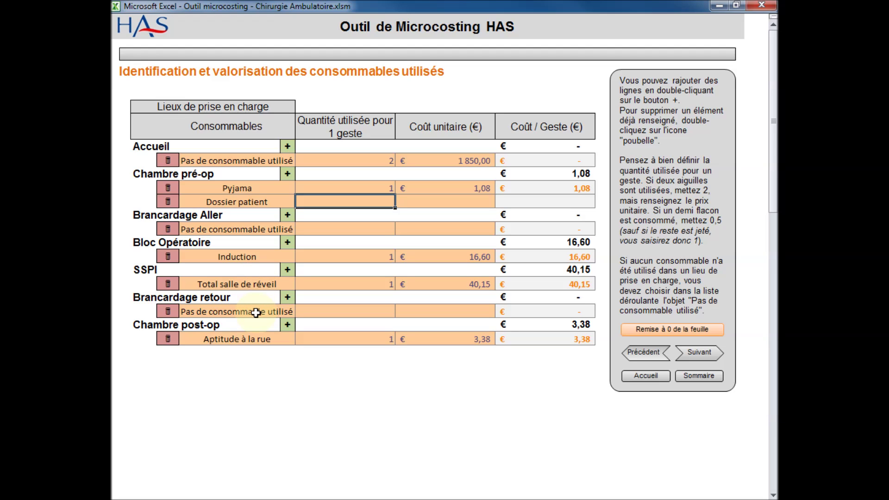
# - Choose "Pas de consommable utilisé" as the consumable for Brancardage retour
pyautogui.click(285, 312)
pyautogui.click(301, 314)
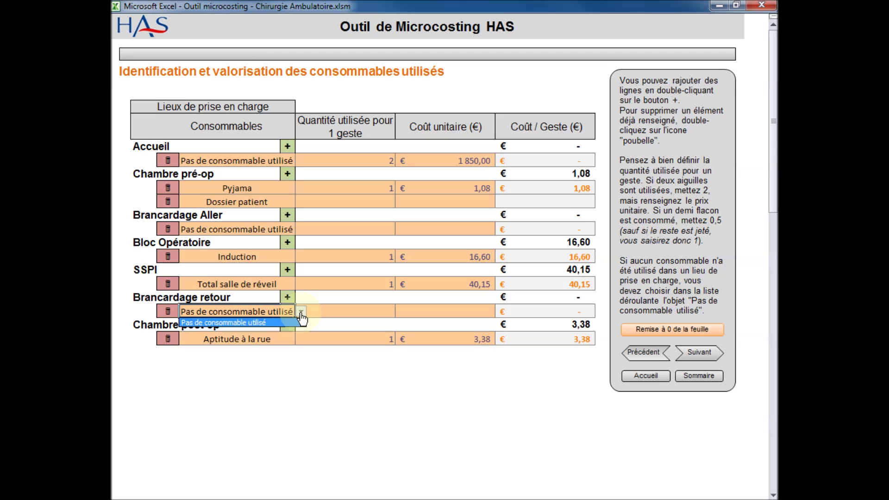
pyautogui.click(284, 323)
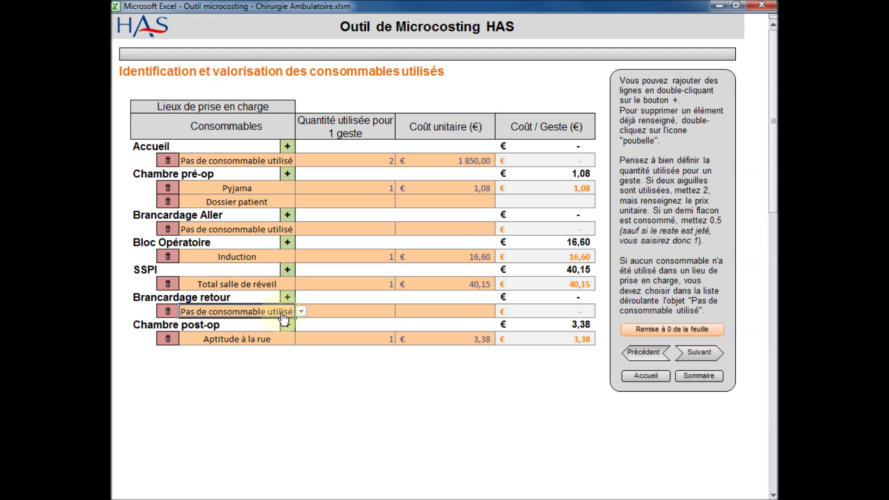
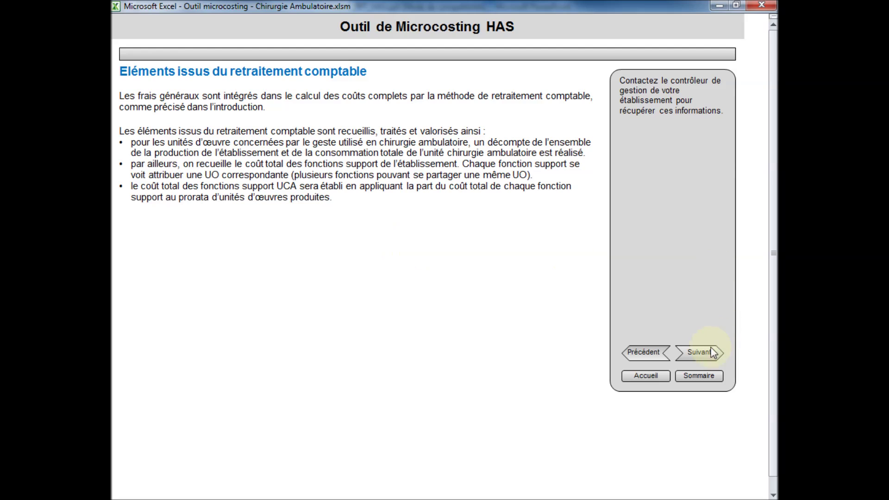
# - On the case mix sheet, set the rotation factor of the Hernies procedure to 3 rotations per place
pyautogui.click(700, 353)
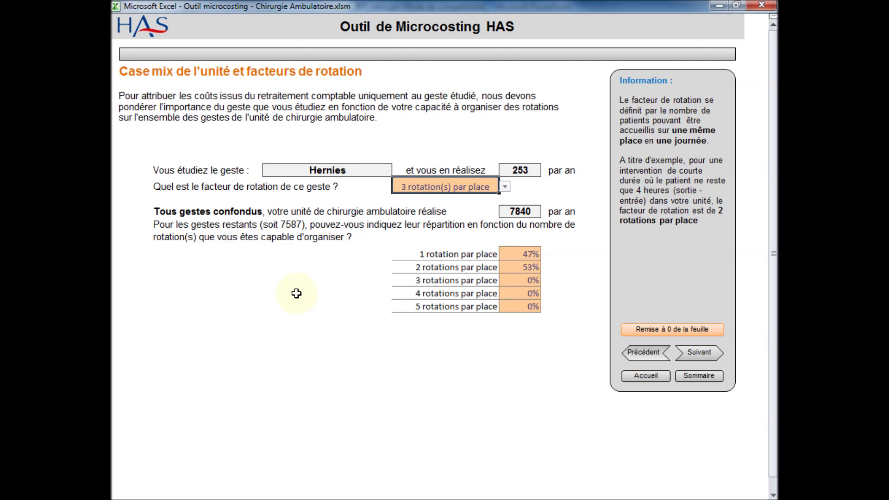
pyautogui.click(506, 187)
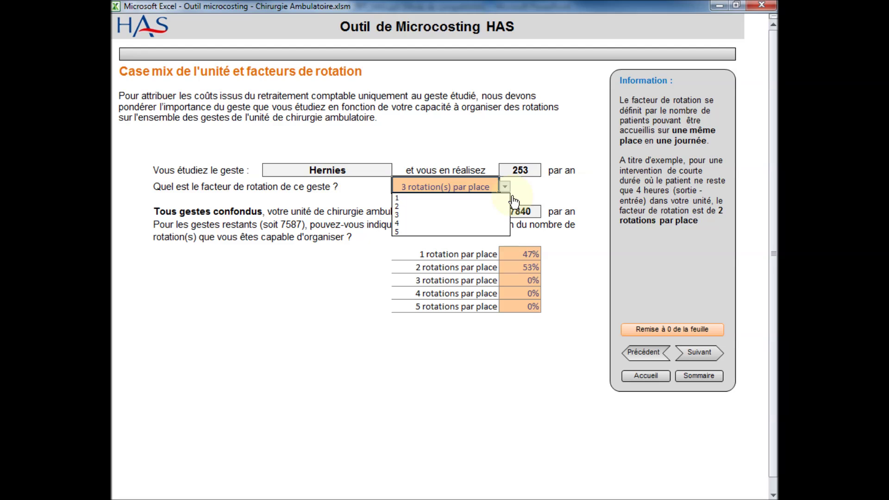
pyautogui.click(487, 217)
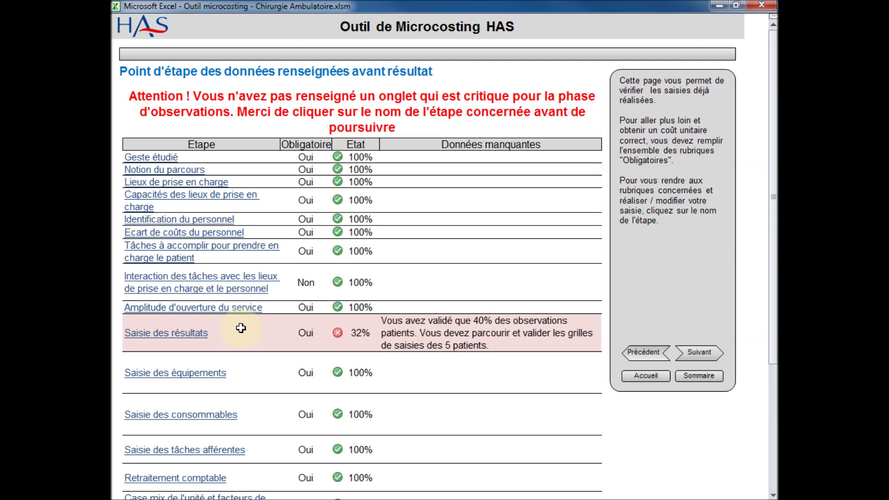
# - Open the incomplete Saisie des résultats stage from the data checkpoint page
pyautogui.click(198, 335)
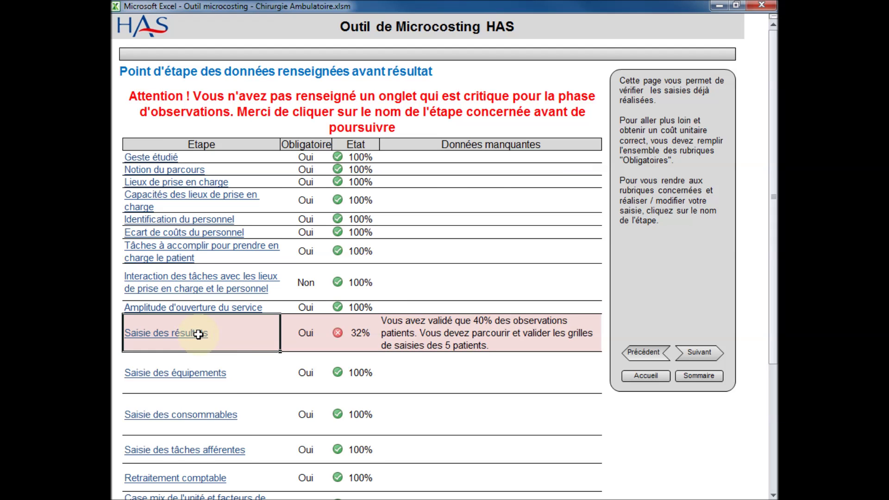